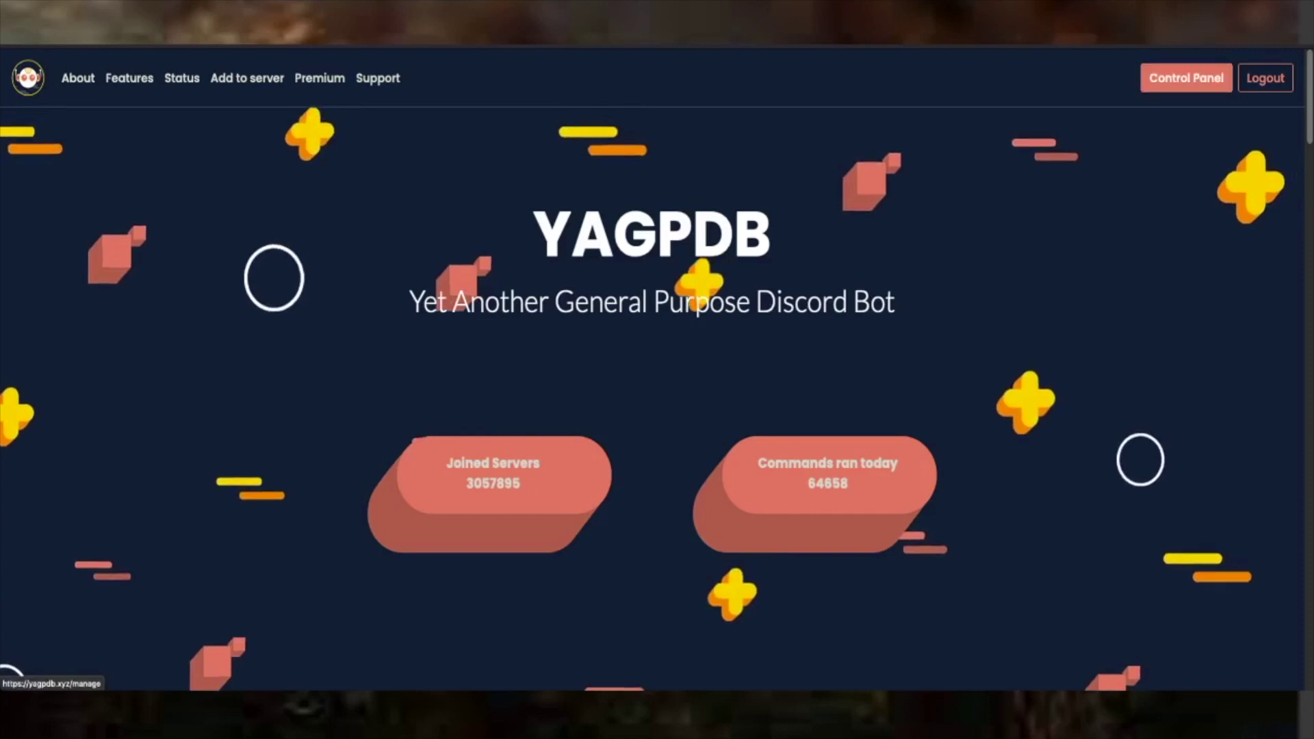
# Step: Open the Role Commands settings for the test server in the YAGPDB control panel
pyautogui.click(1186, 78)
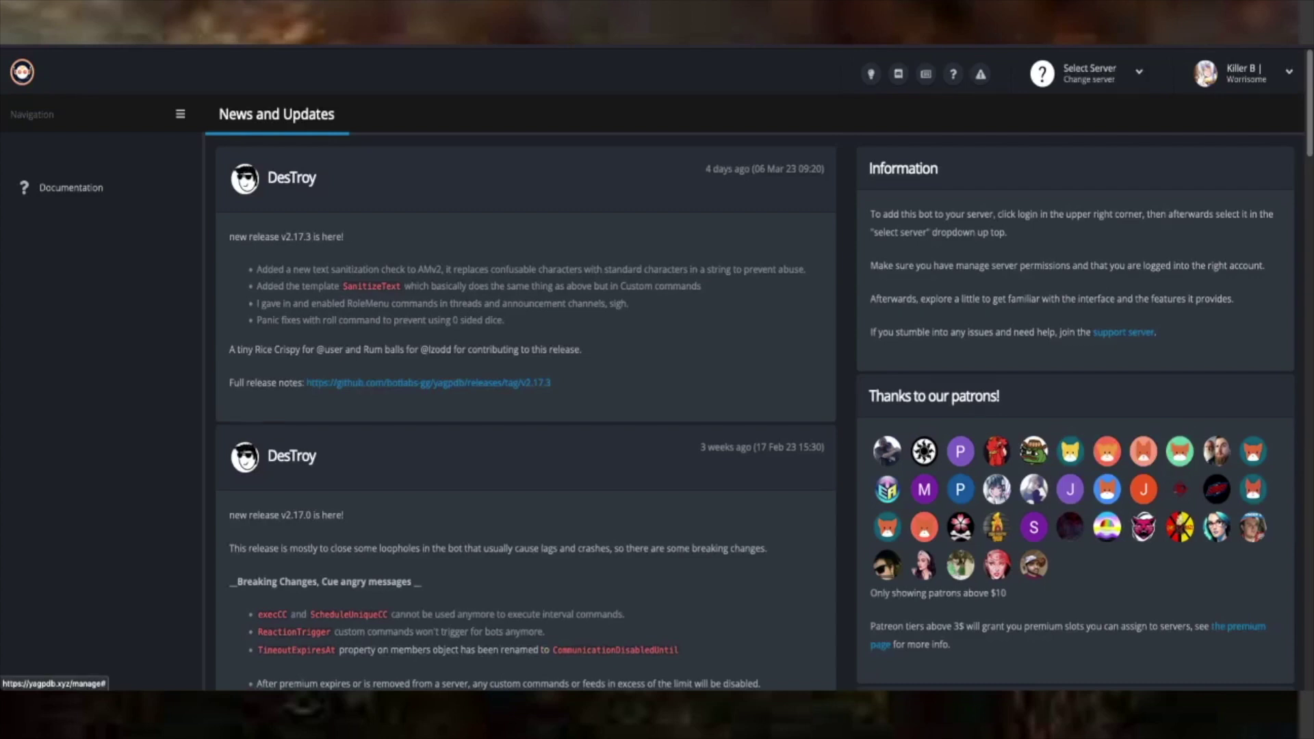
pyautogui.click(1089, 73)
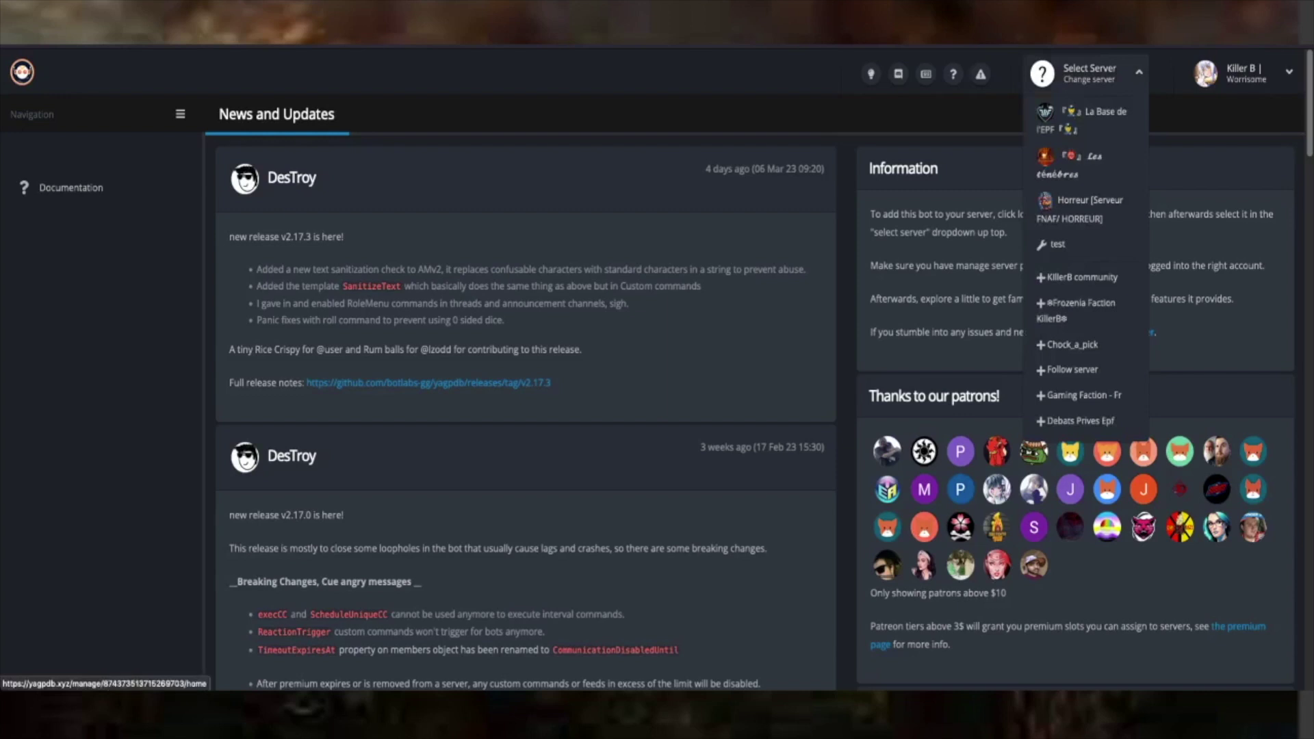
pyautogui.click(1086, 243)
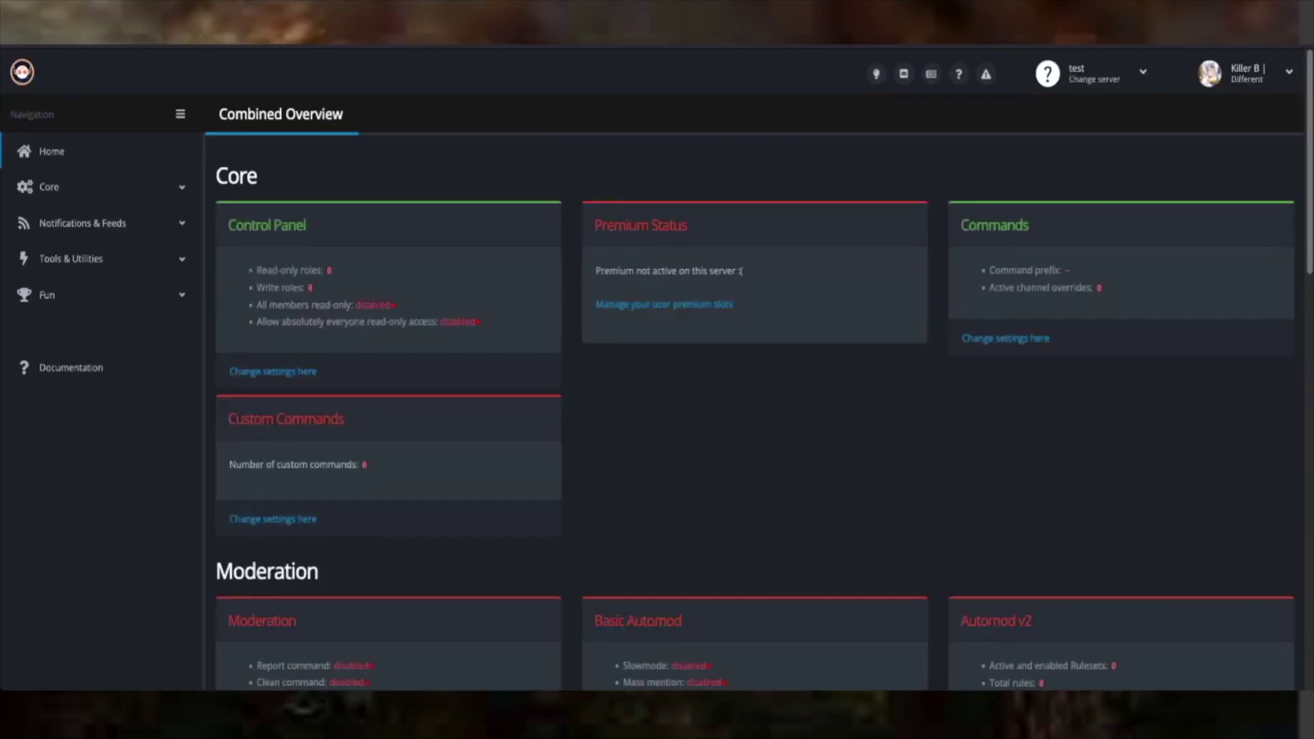
pyautogui.click(70, 259)
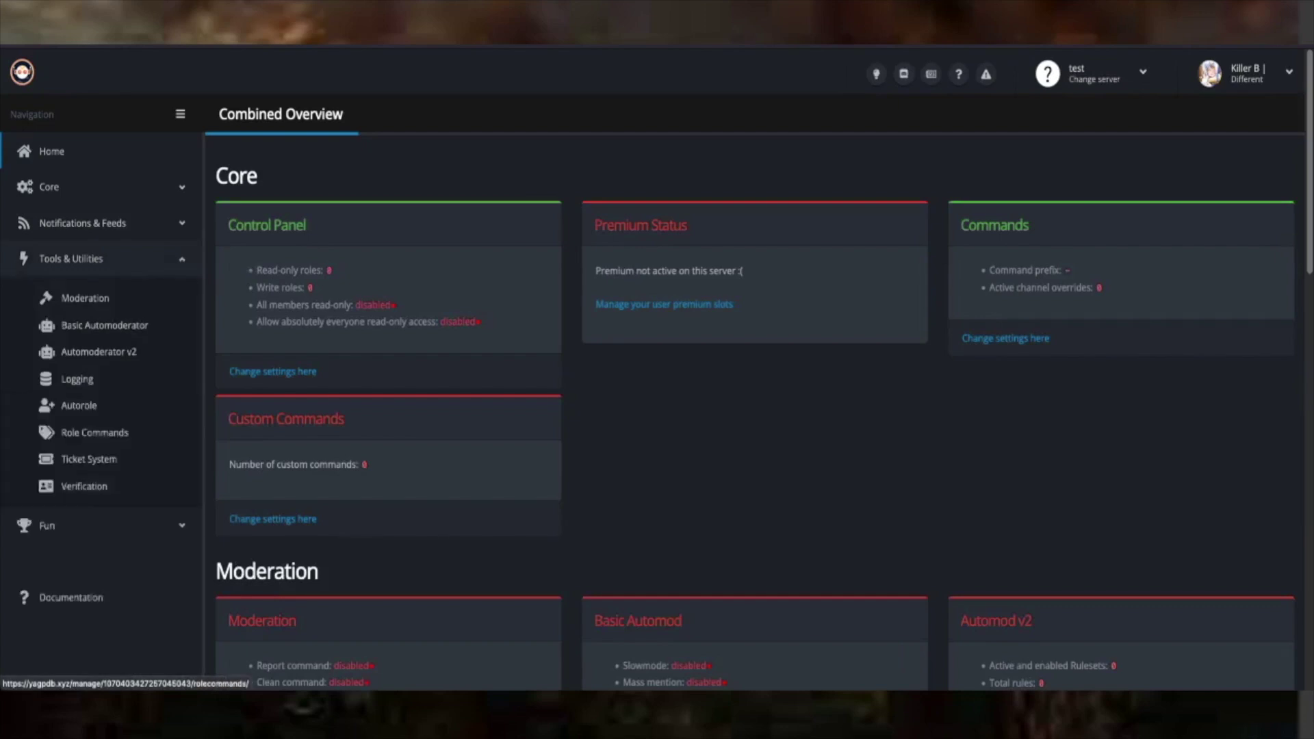
pyautogui.click(95, 433)
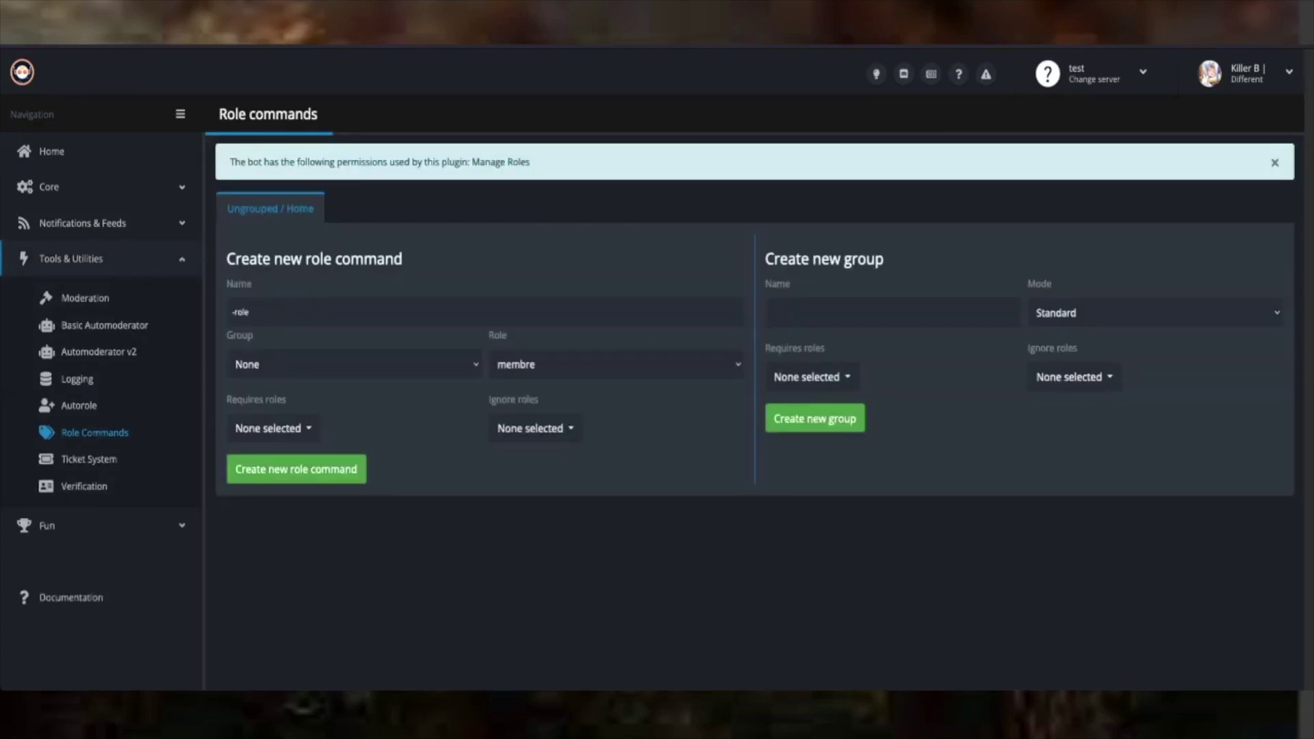
# Step: Fill in a new group named notifs with mode Multiple, a minimum of 2 roles and a maximum of 10
pyautogui.write('notifs')
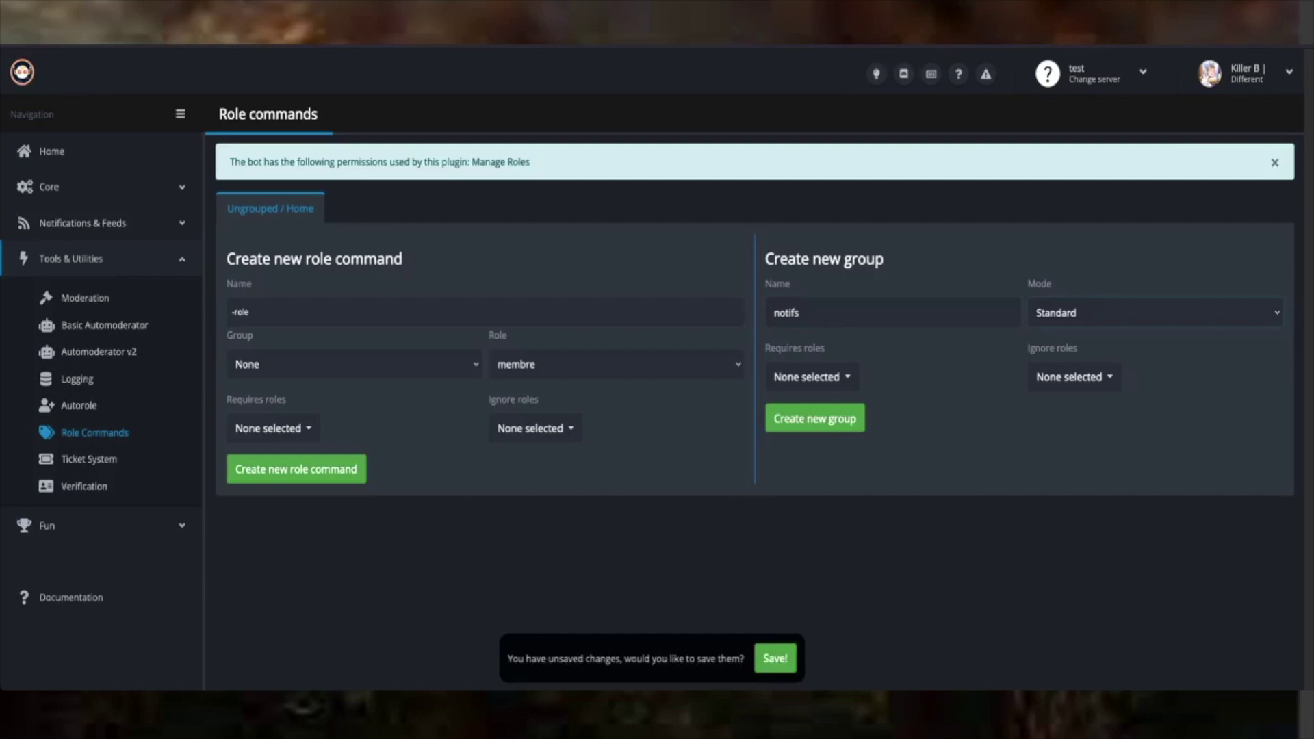
pyautogui.click(1054, 314)
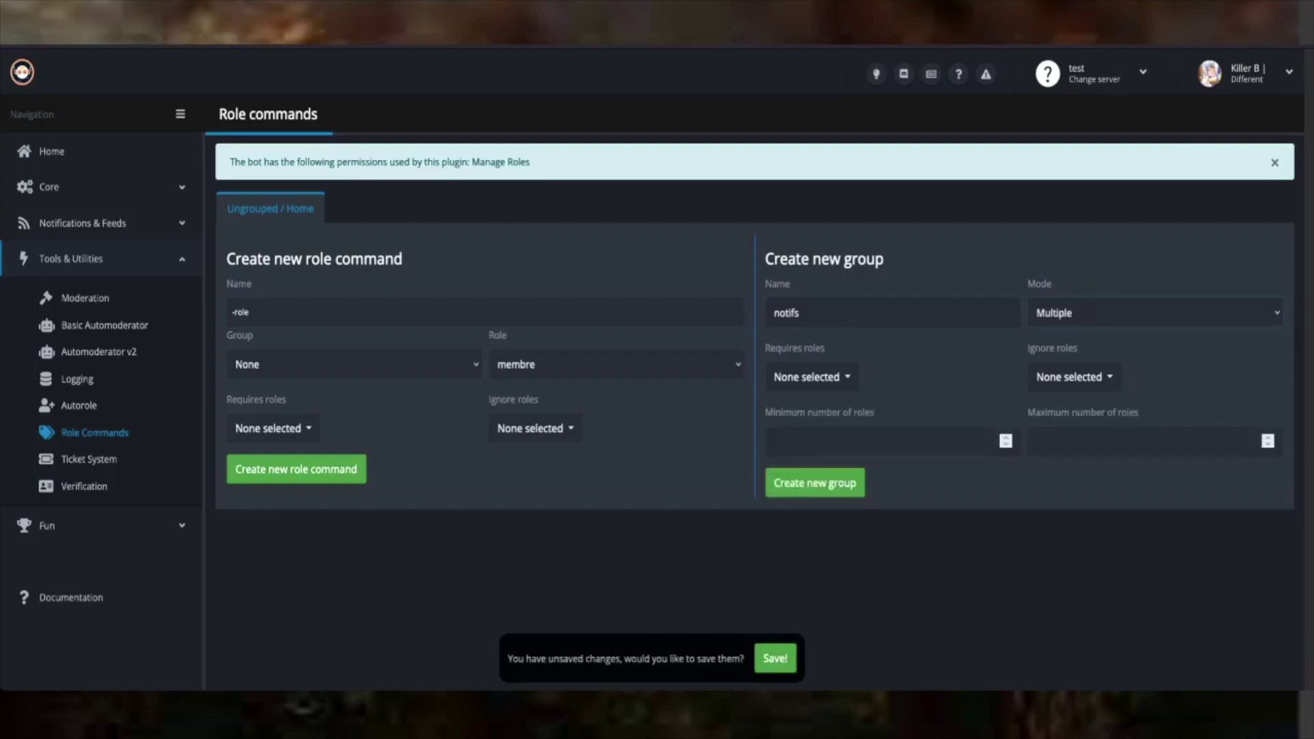
pyautogui.click(775, 442)
pyautogui.click(811, 377)
pyautogui.press('Escape')
pyautogui.write('2')
pyautogui.press('Tab')
pyautogui.write('10')
# Step: Require the membre role and ignore the muted role for the notifs group, and create the group
pyautogui.click(811, 376)
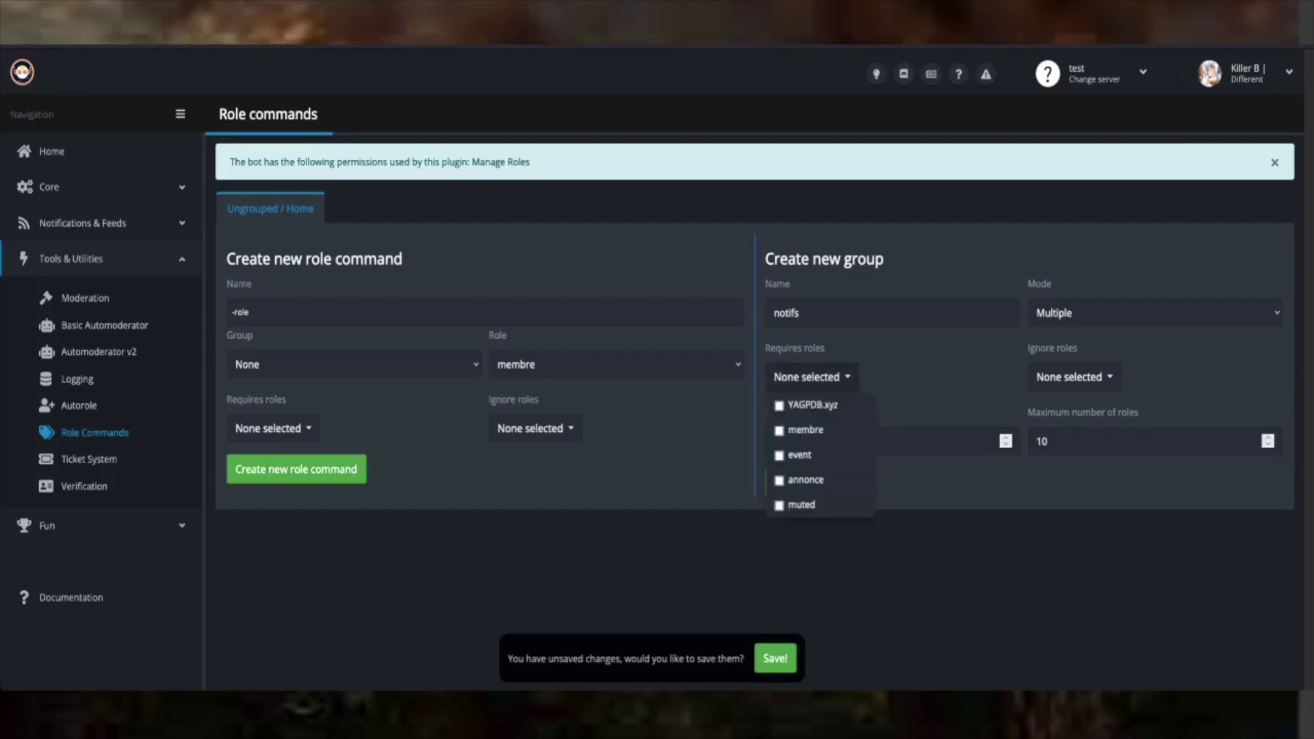
pyautogui.click(805, 430)
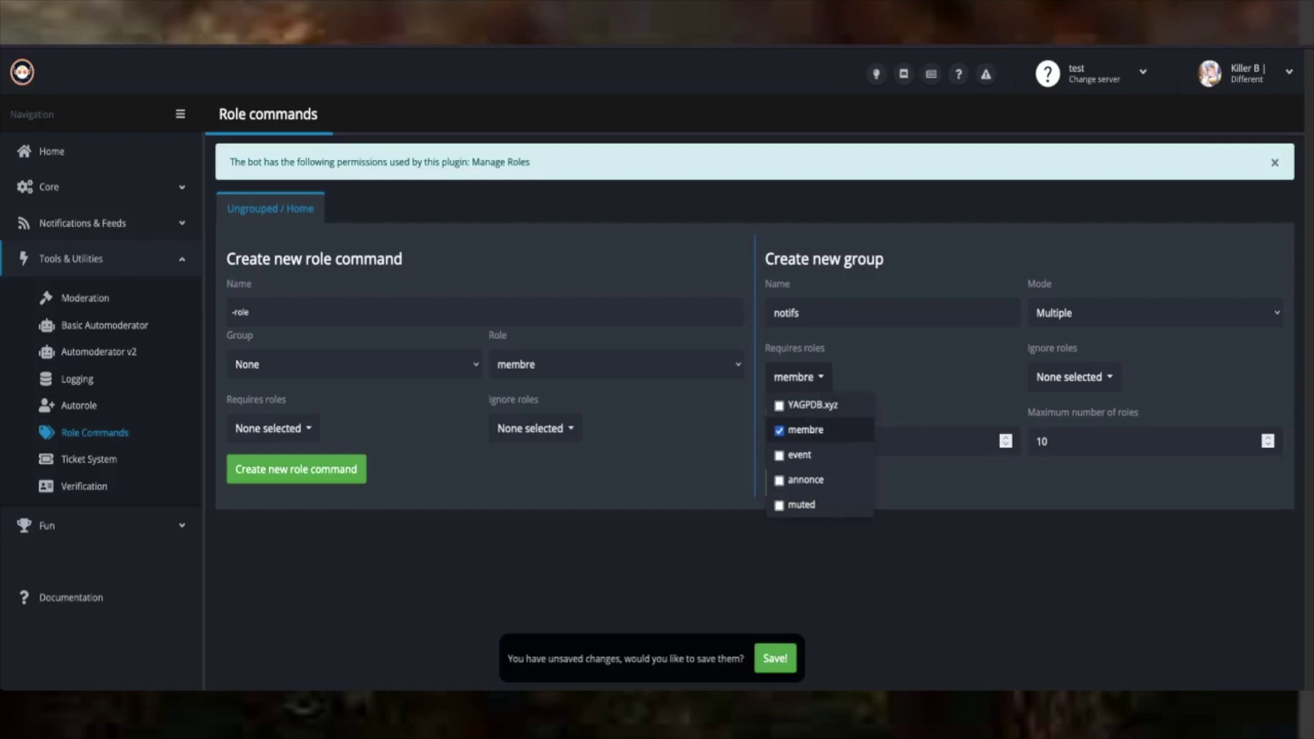
pyautogui.press('Escape')
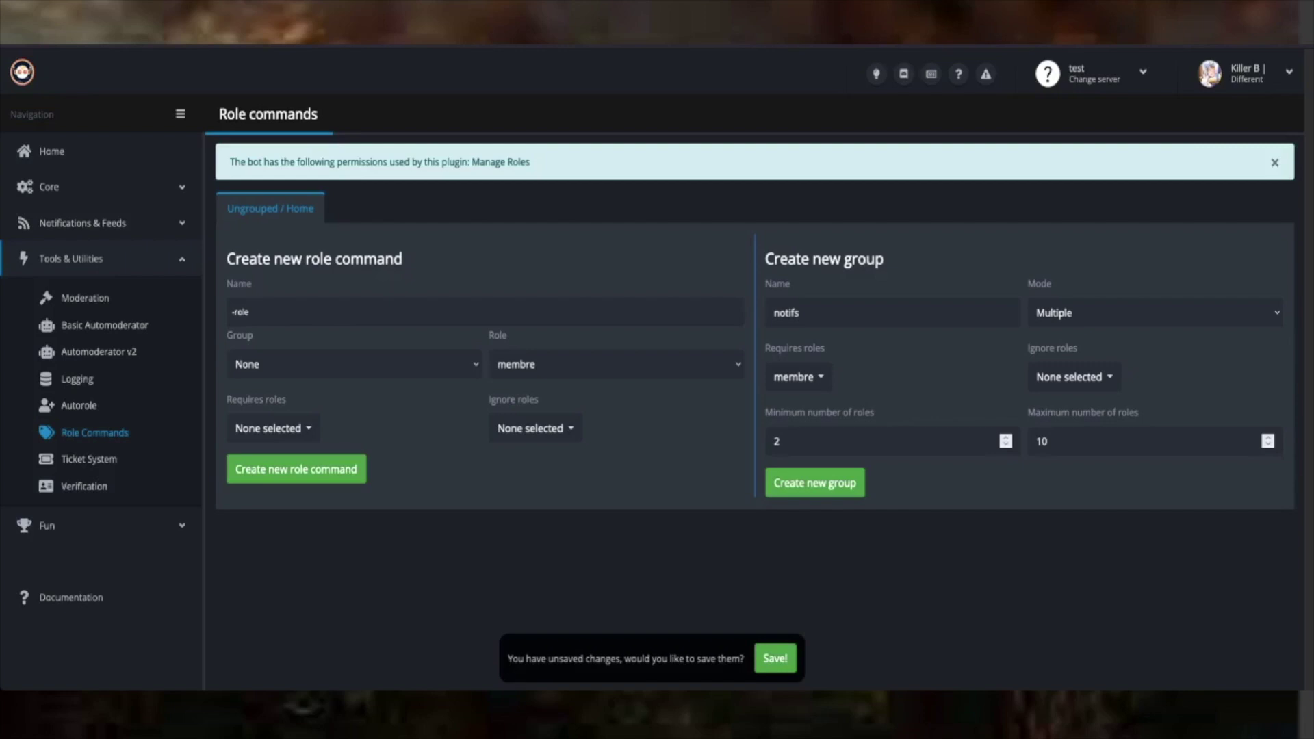
pyautogui.click(1074, 376)
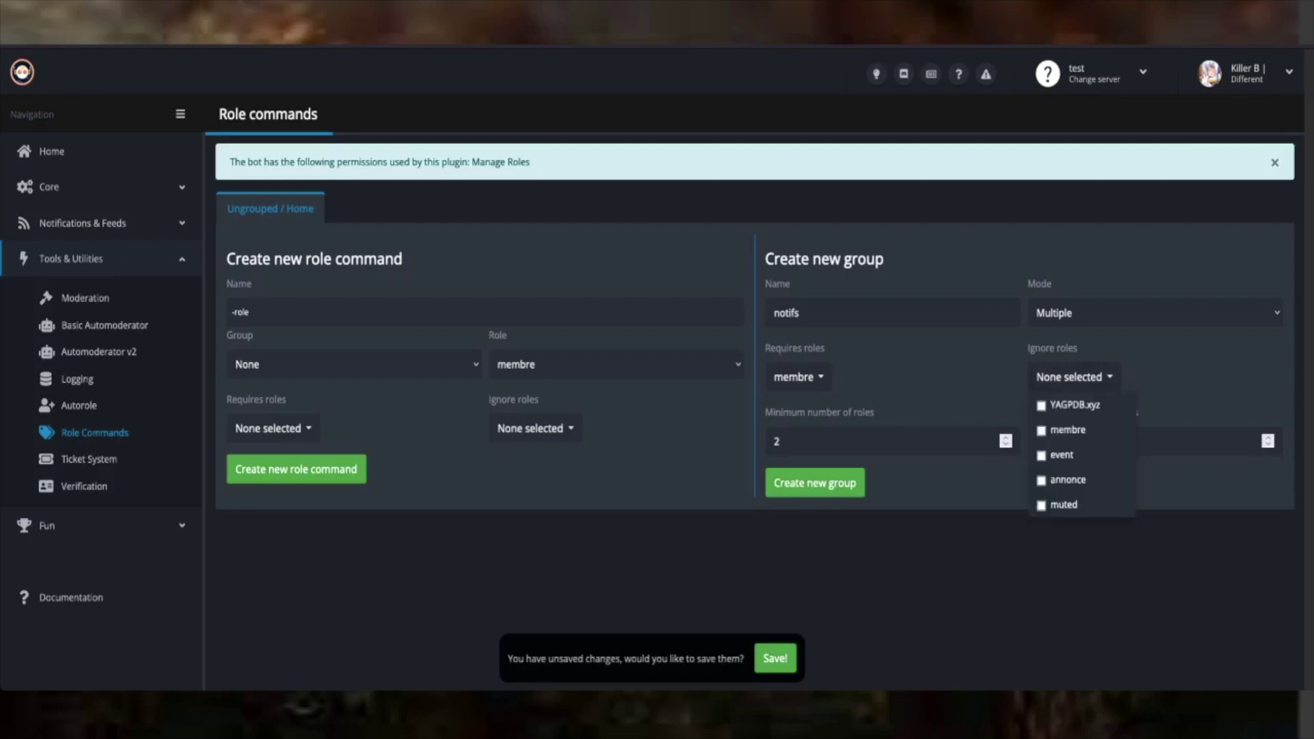
pyautogui.click(1059, 505)
pyautogui.press('Escape')
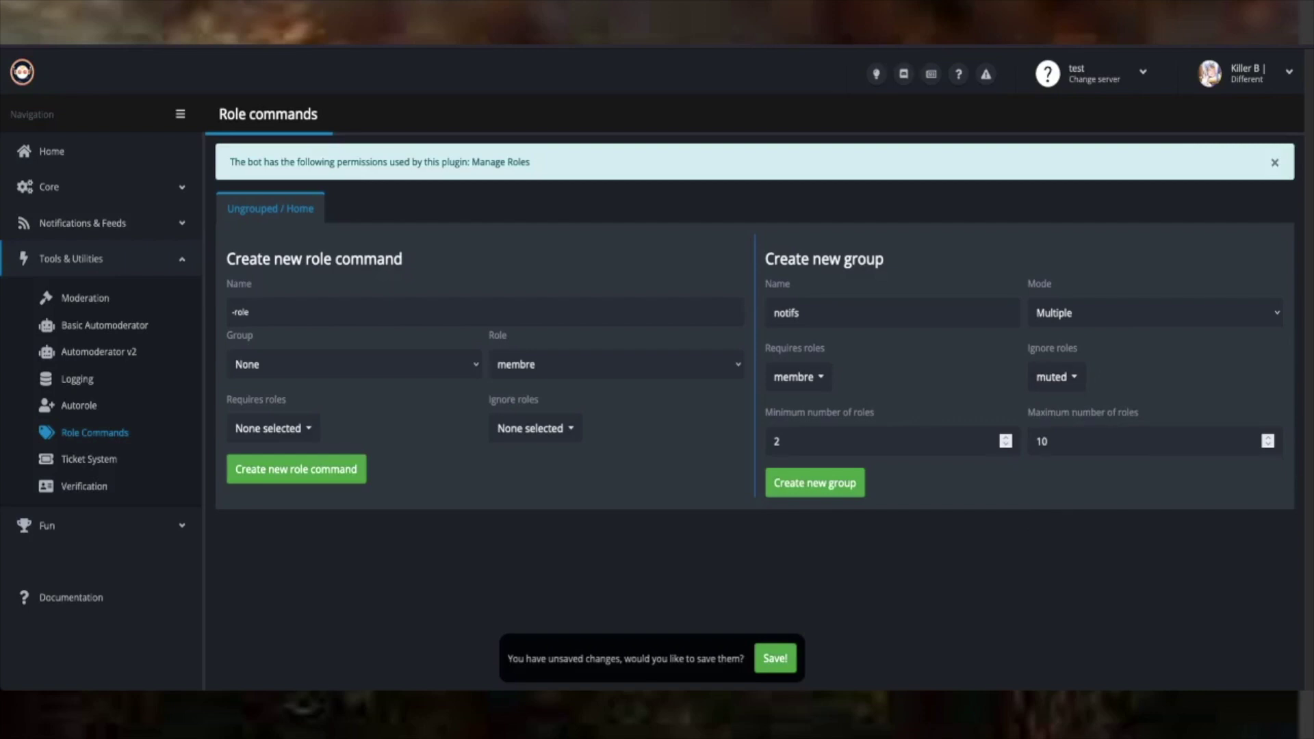
pyautogui.click(814, 482)
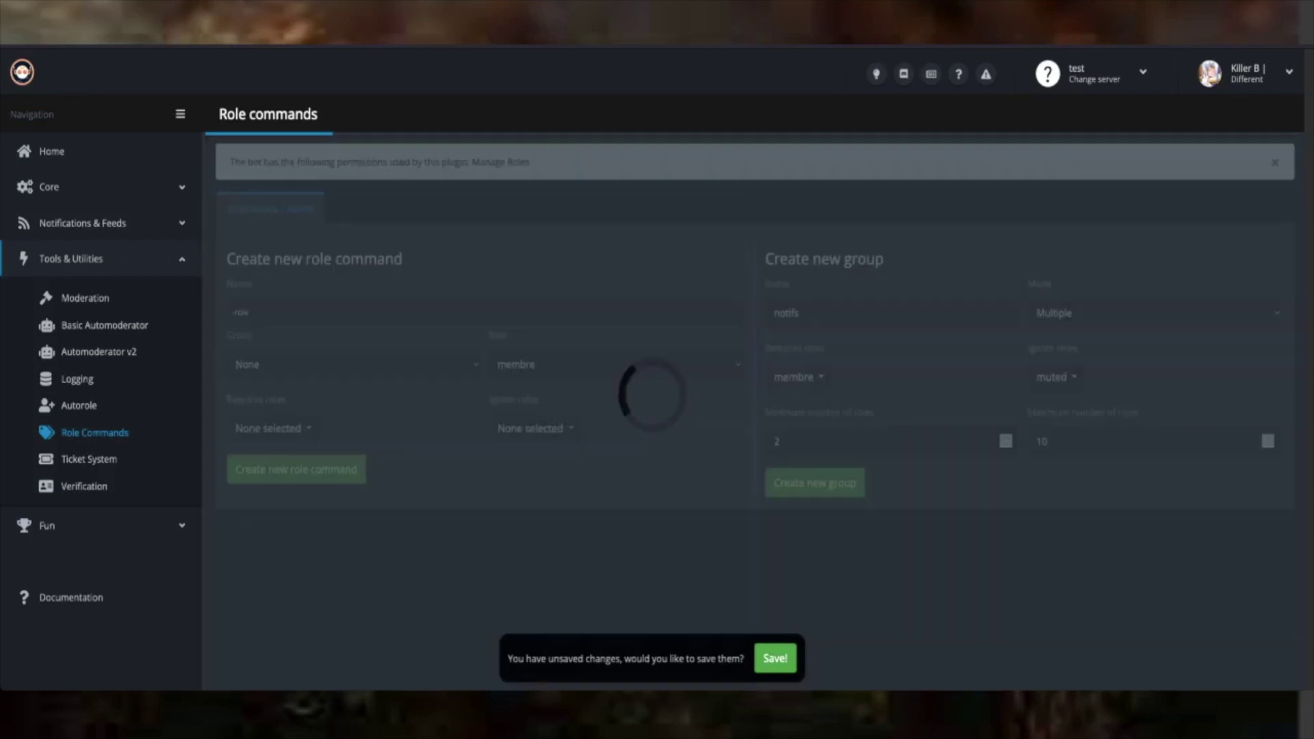
# Step: Examine the notifs group's settings and compare the Standard and Single mode options for a new group
pyautogui.scroll(-2, 760, 411)
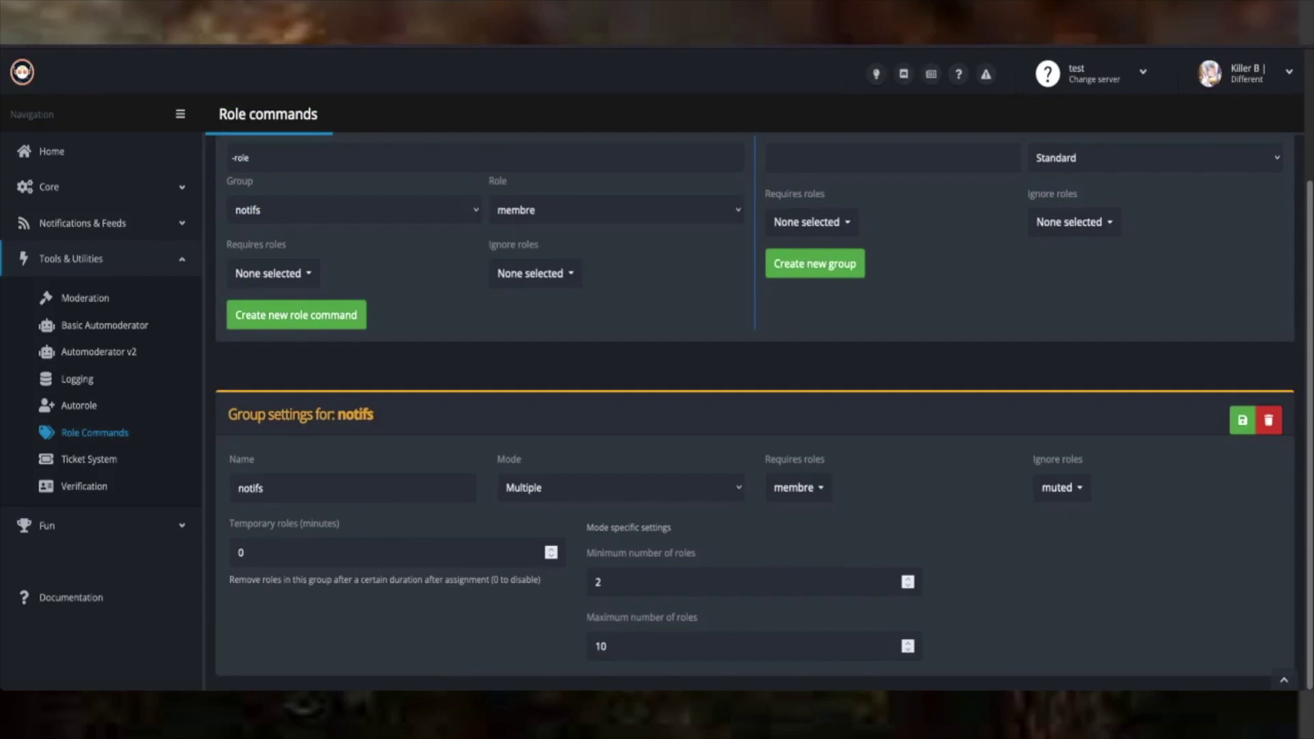
pyautogui.scroll(1, 760, 410)
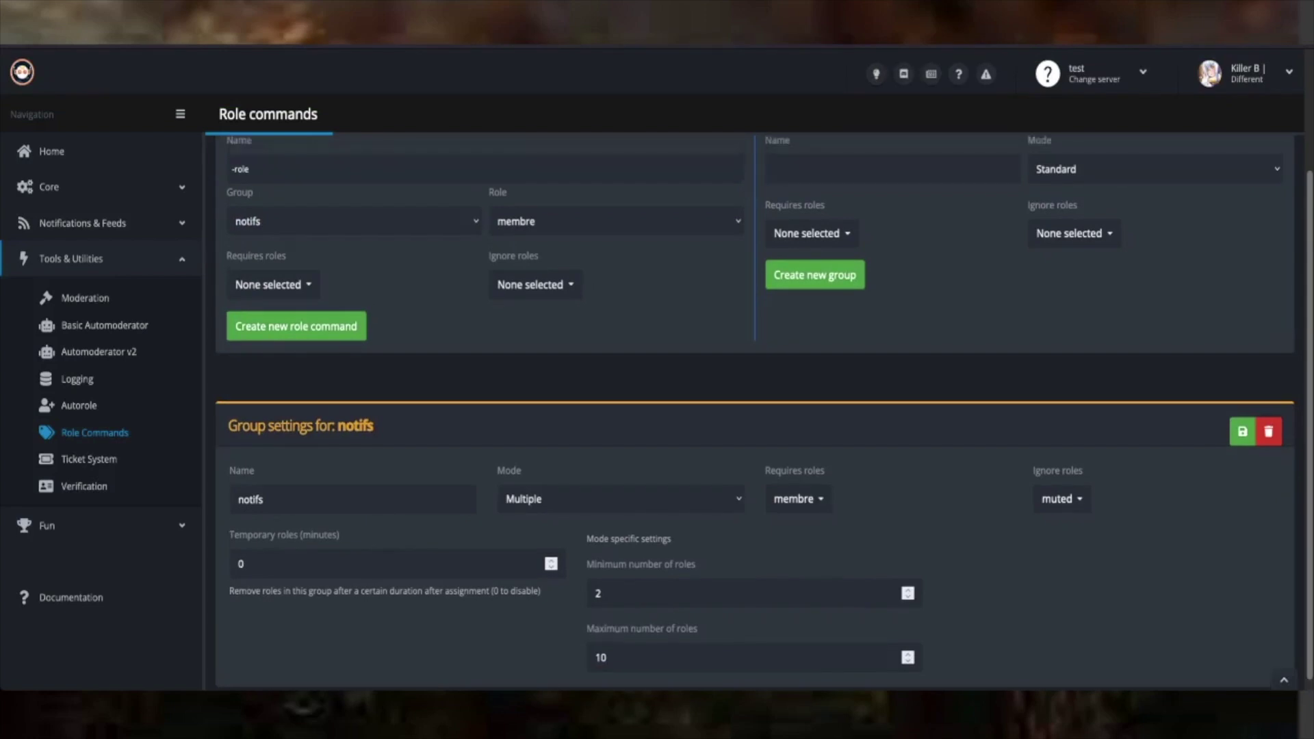
pyautogui.press('Down')
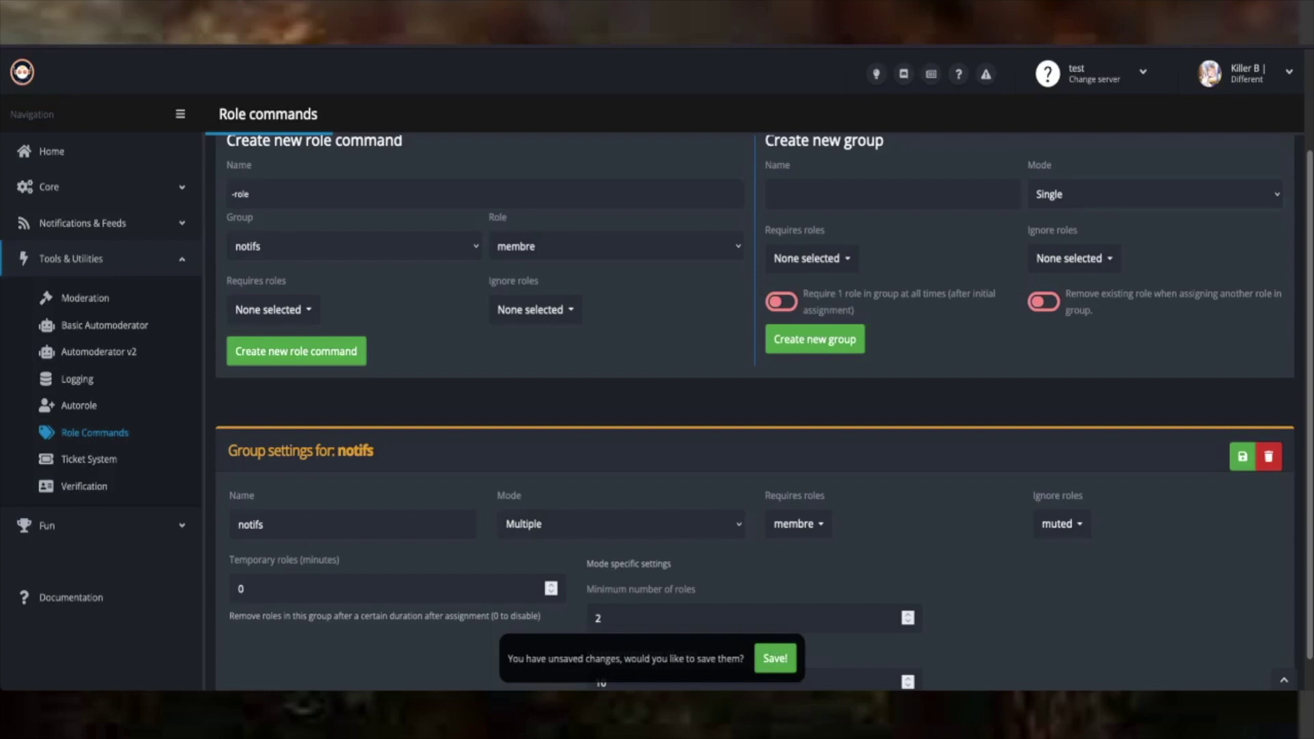
pyautogui.press('Up')
pyautogui.scroll(-1, 760, 411)
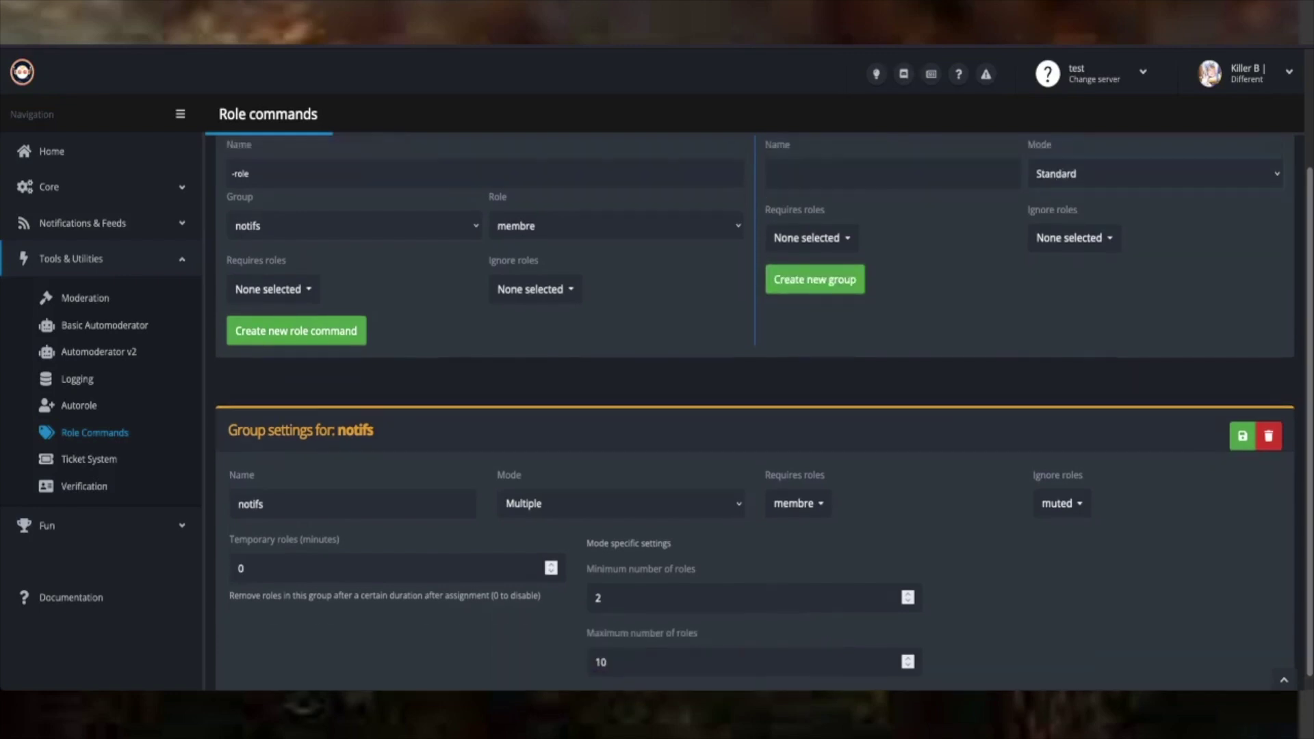
pyautogui.scroll(4, 759, 410)
pyautogui.scroll(-4, 759, 411)
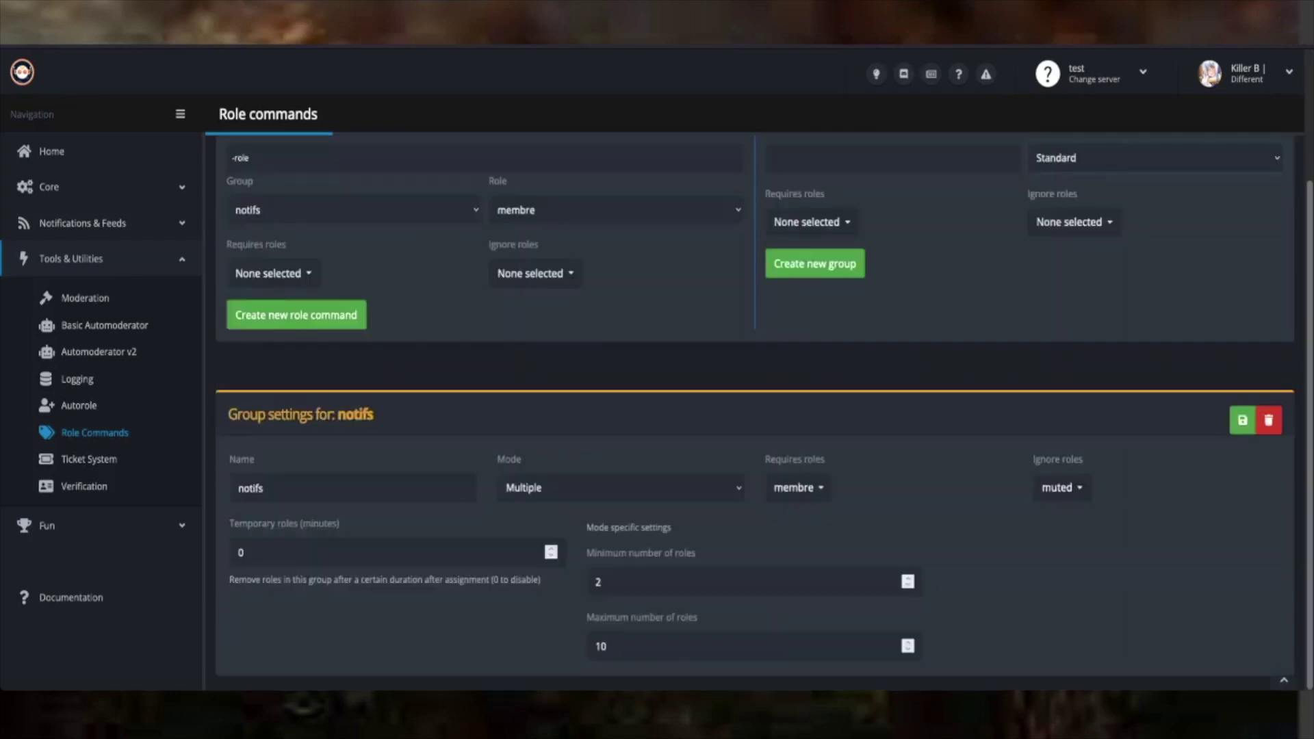
pyautogui.scroll(2, 760, 411)
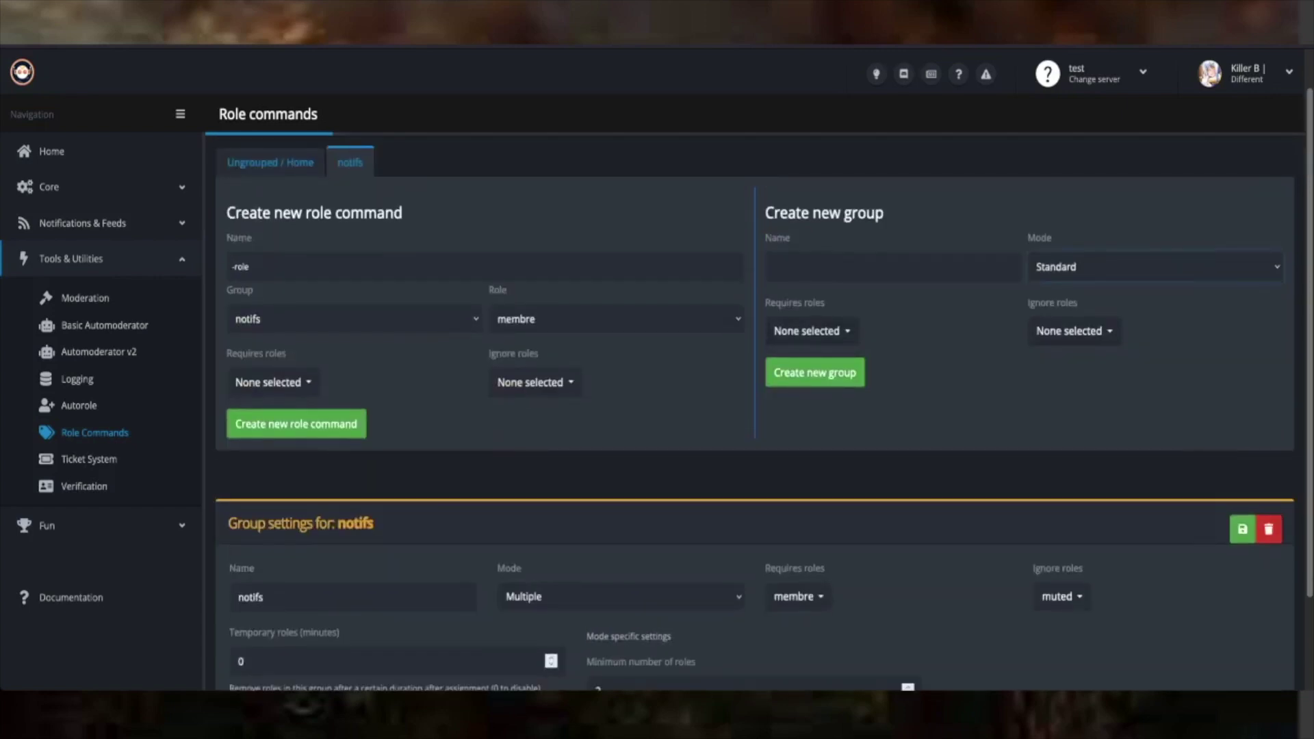
pyautogui.scroll(-2, 759, 411)
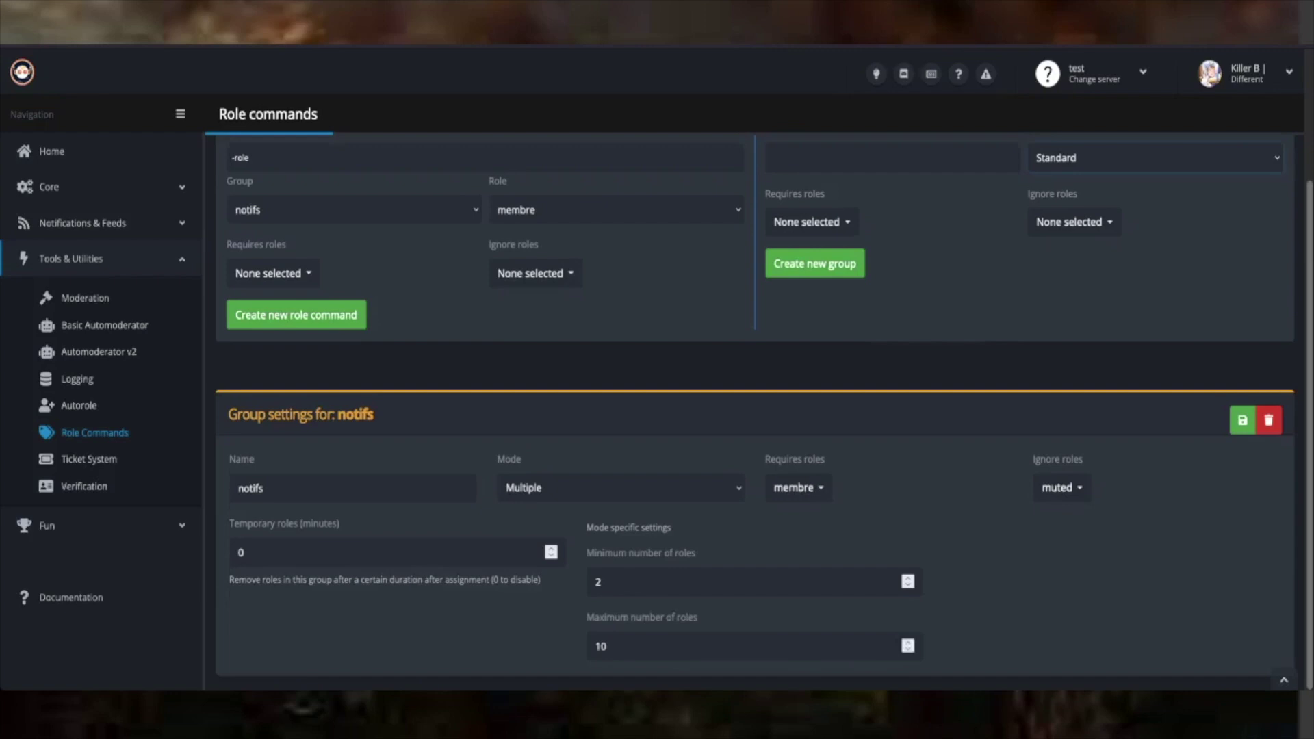
pyautogui.click(1155, 157)
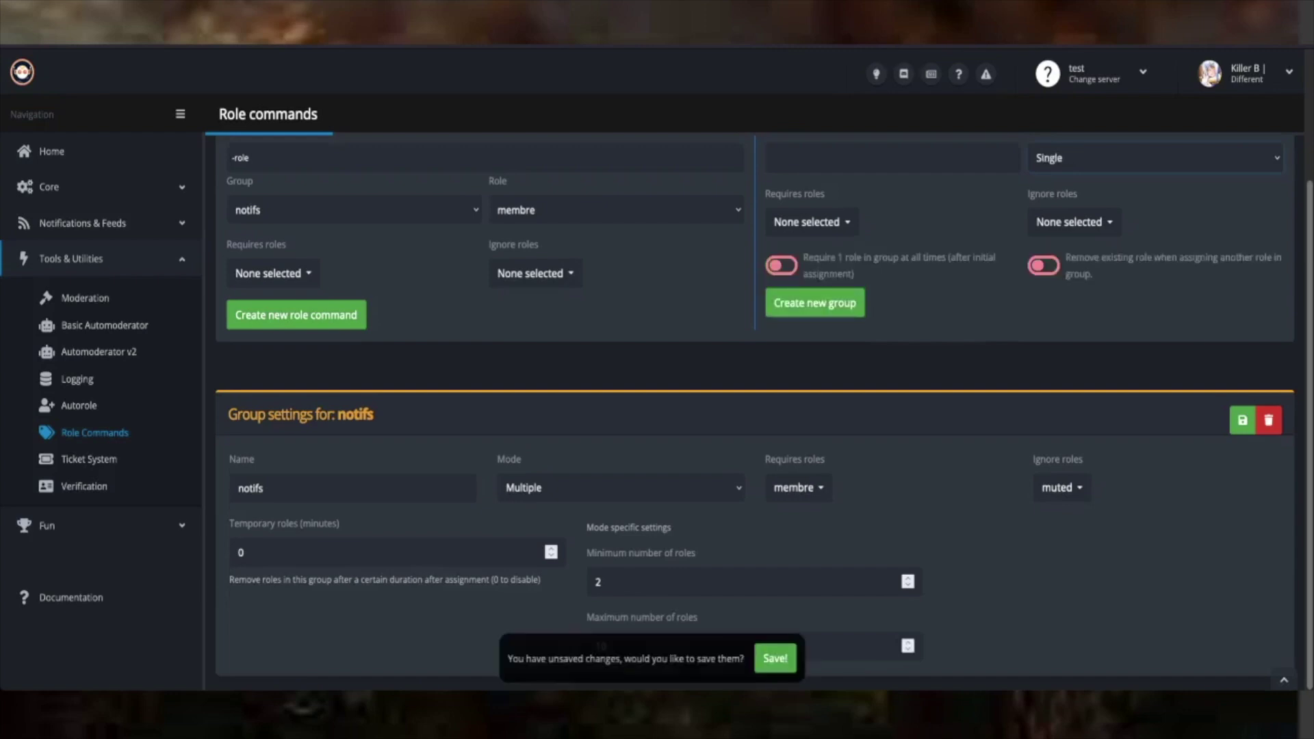
pyautogui.scroll(3, 760, 410)
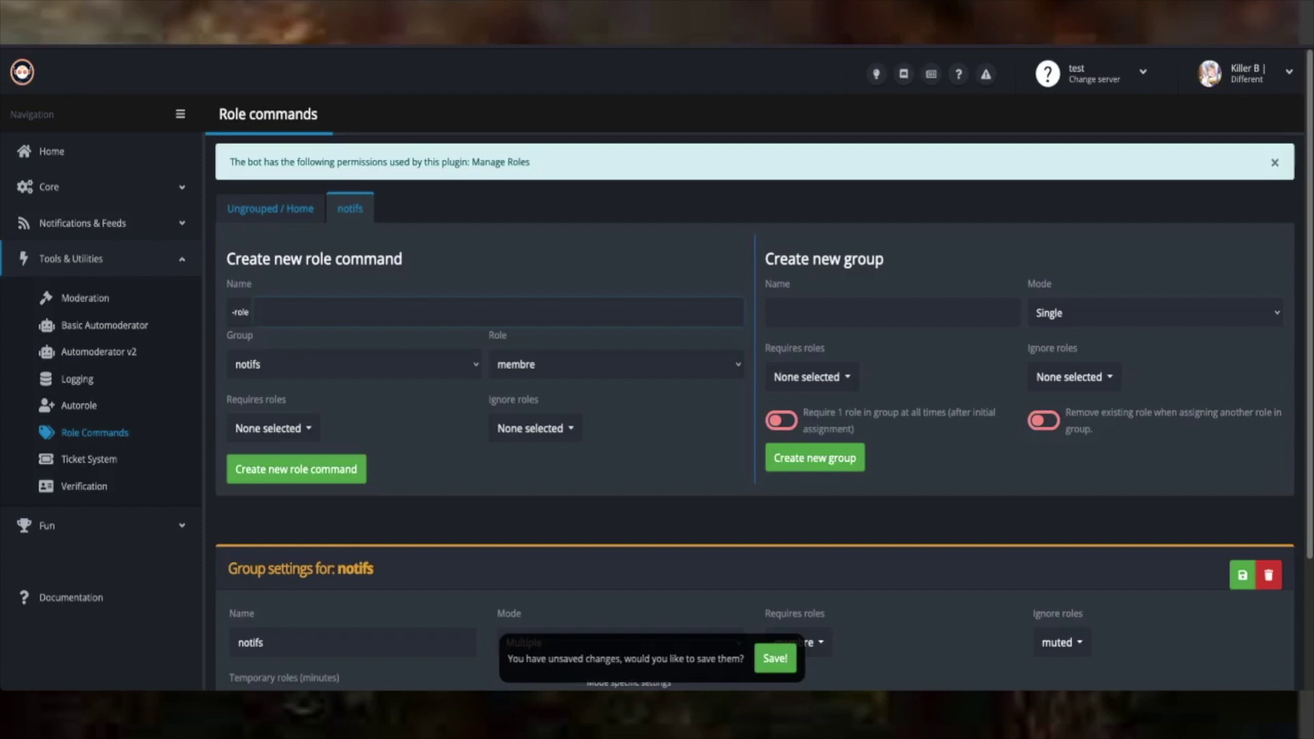
# Step: Create the role command annonce in the notifs group for the annonce role, requiring membre and ignoring muted
pyautogui.write('annonce')
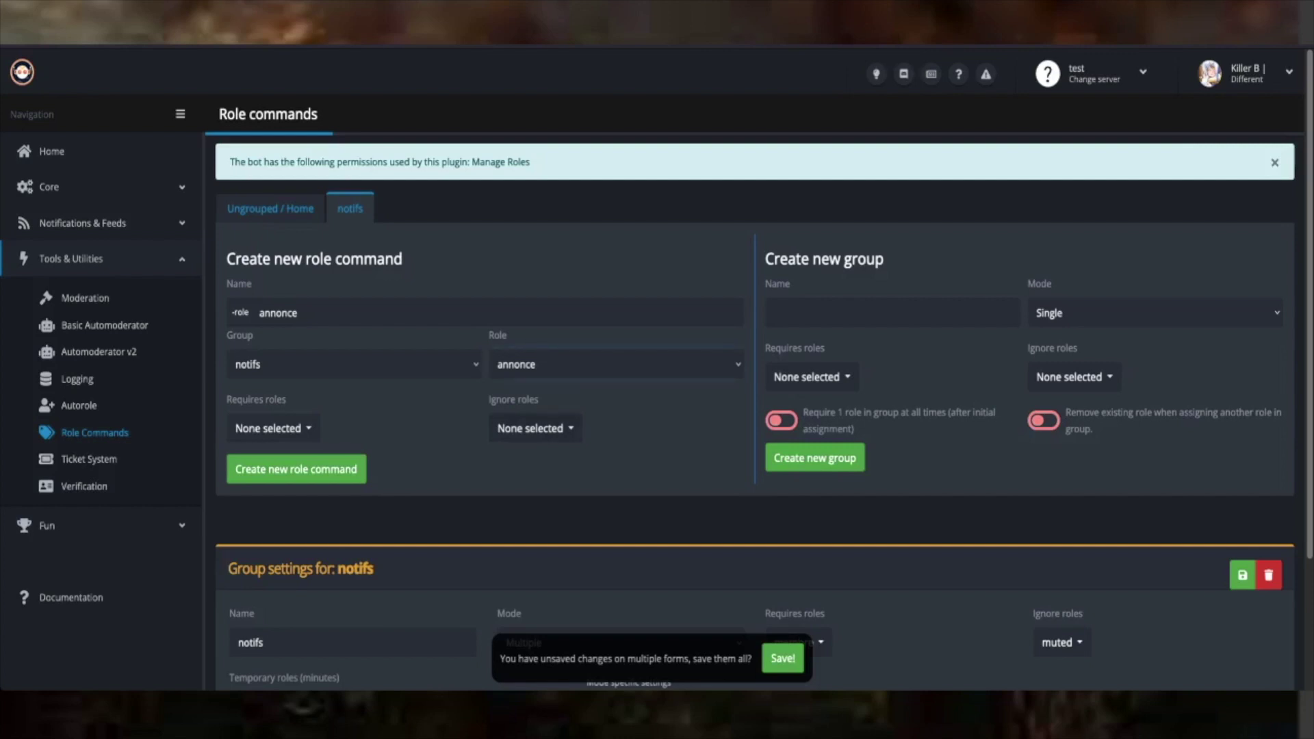
pyautogui.click(273, 428)
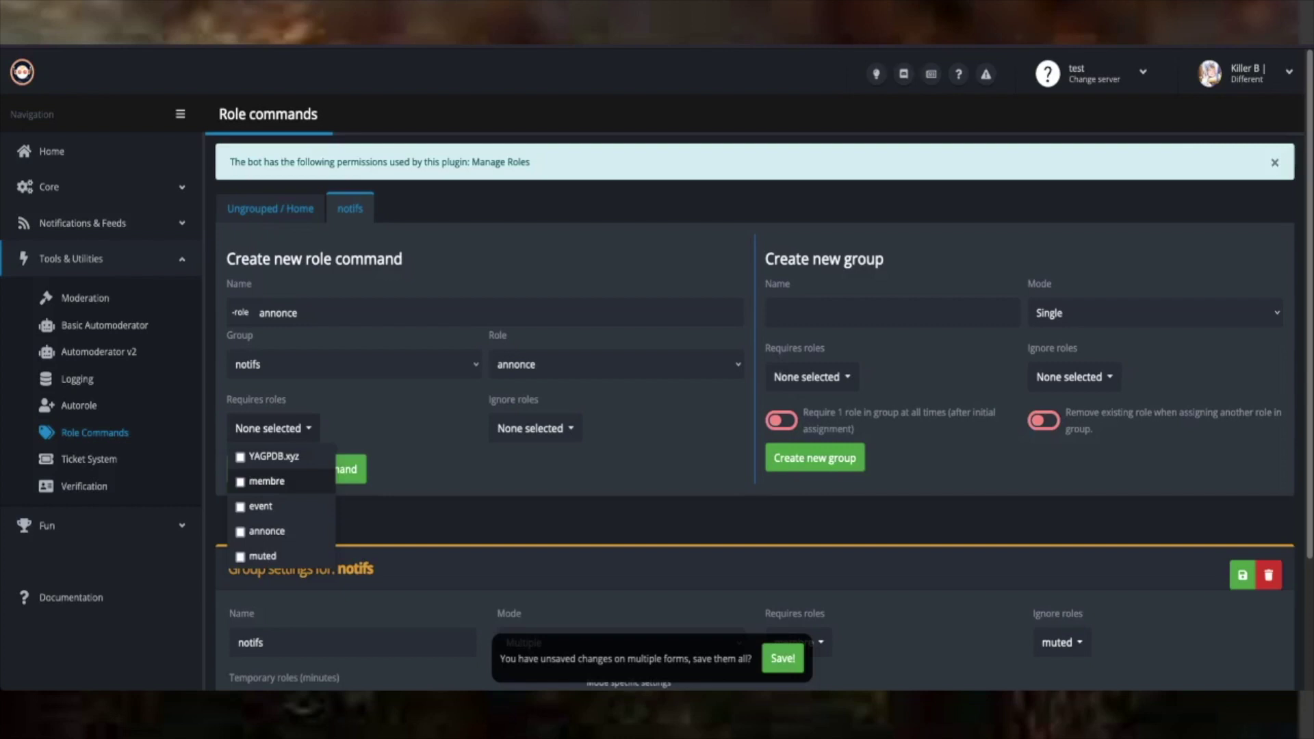
pyautogui.click(266, 481)
pyautogui.click(535, 428)
pyautogui.click(525, 556)
pyautogui.click(438, 521)
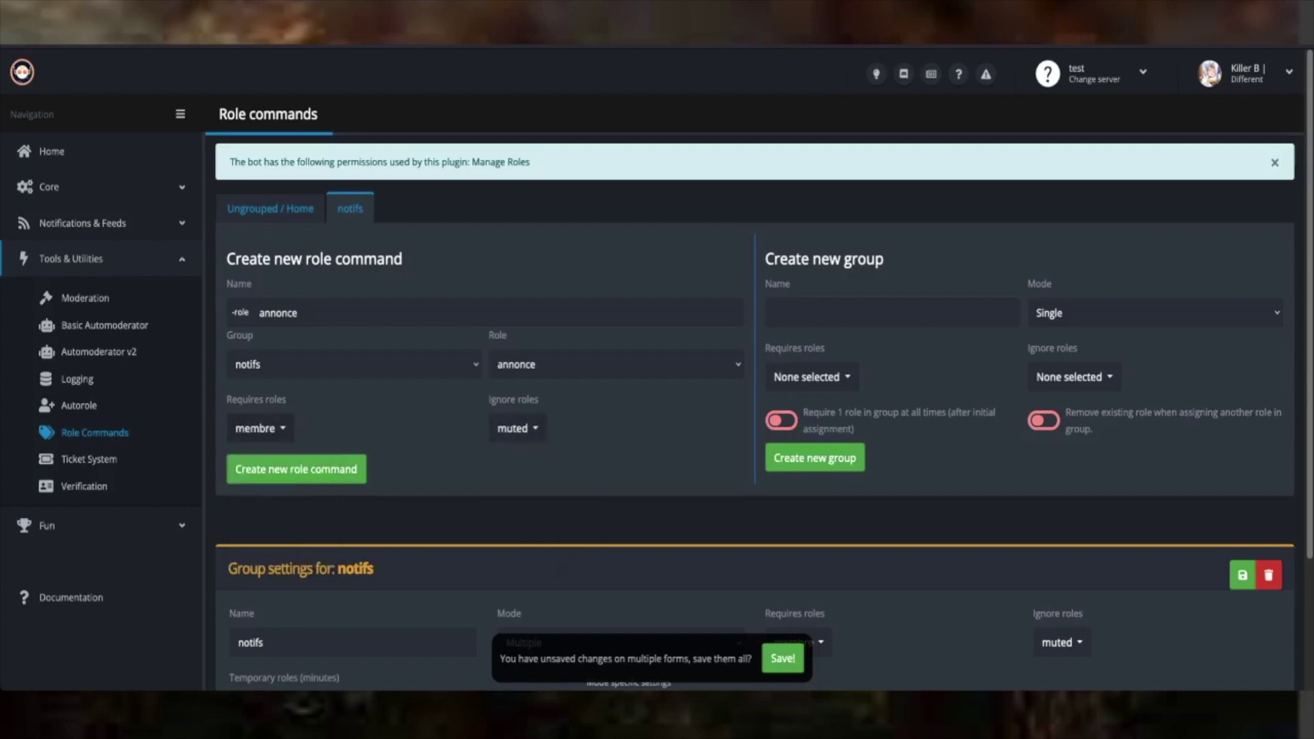
pyautogui.click(296, 468)
pyautogui.scroll(-5, 752, 410)
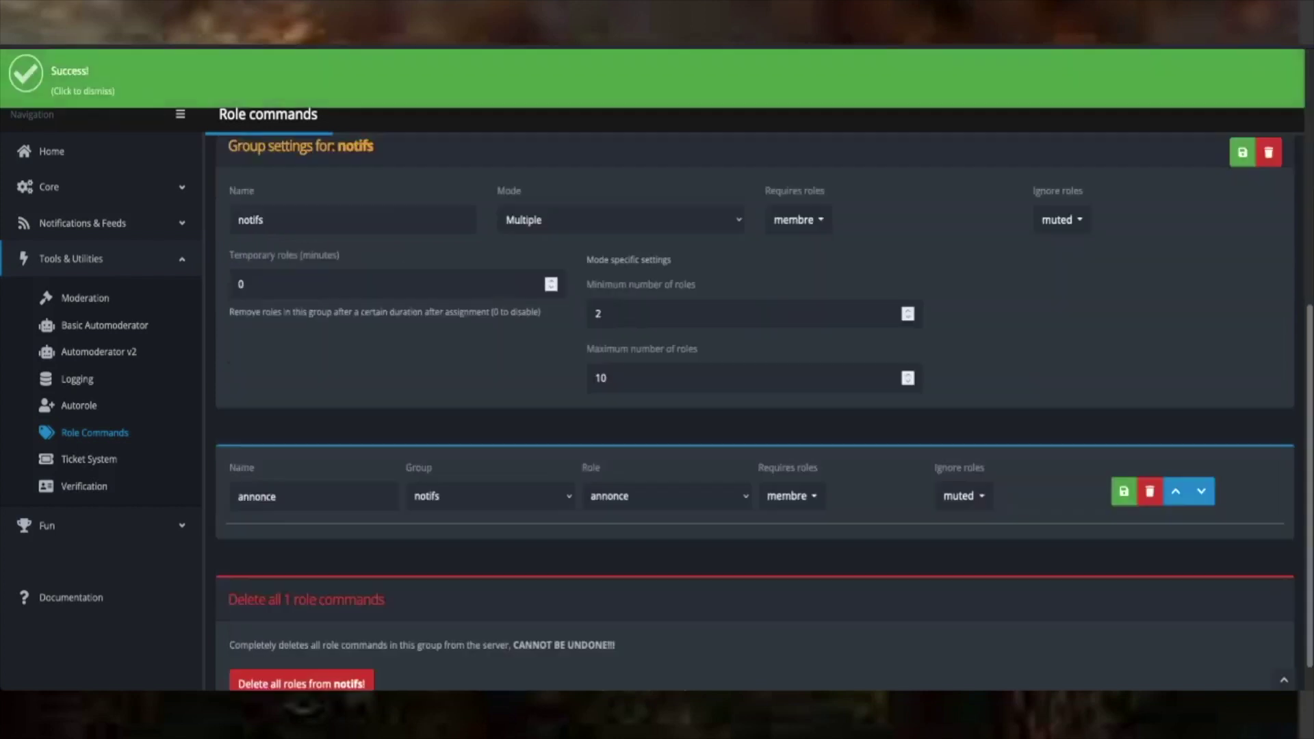
# Step: Create the role command event in the notifs group for the event role, requiring membre and ignoring muted
pyautogui.write('event')
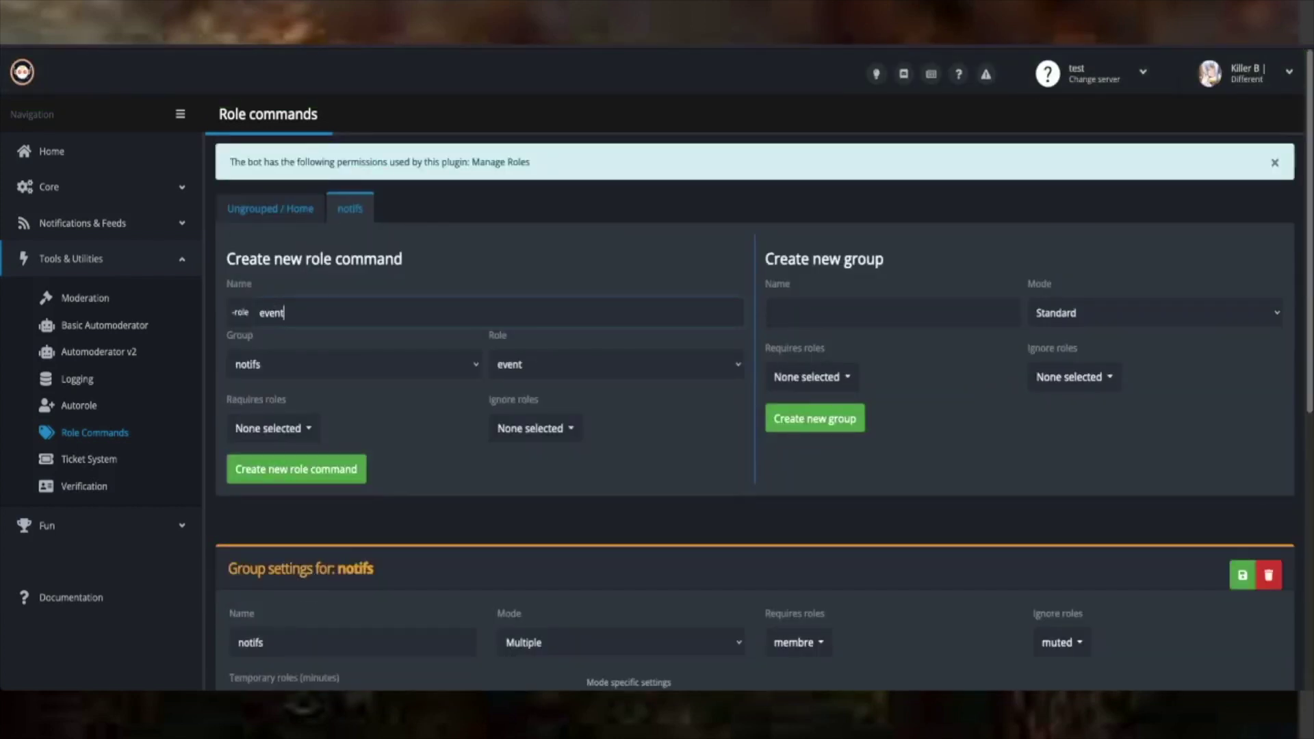
pyautogui.scroll(-1, 759, 370)
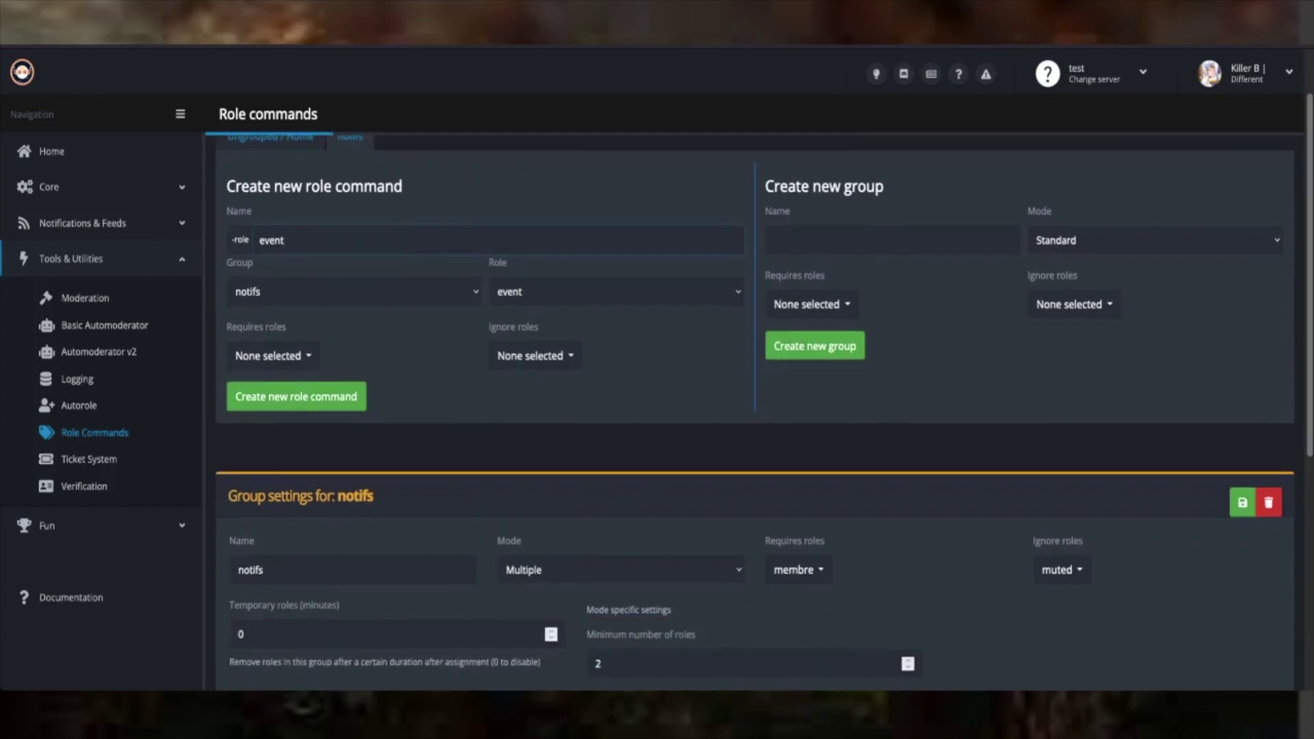
pyautogui.click(272, 355)
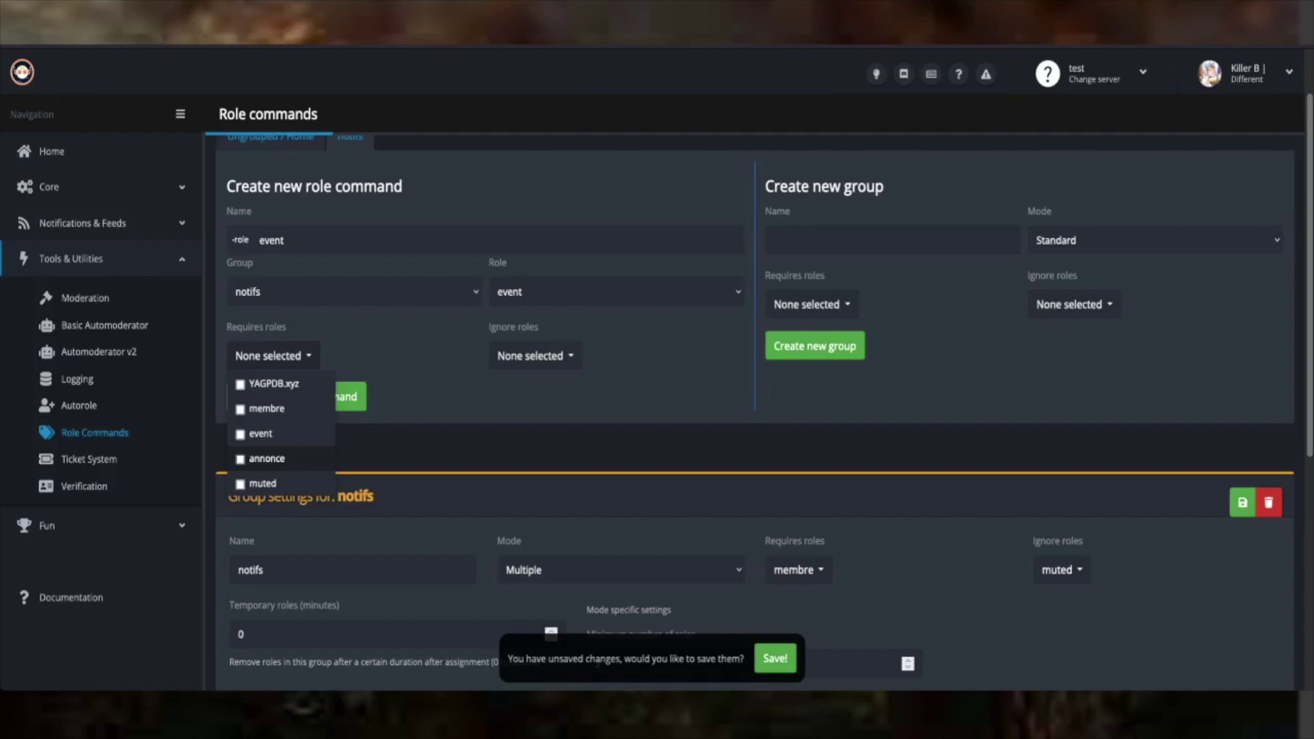
pyautogui.click(267, 408)
pyautogui.click(535, 355)
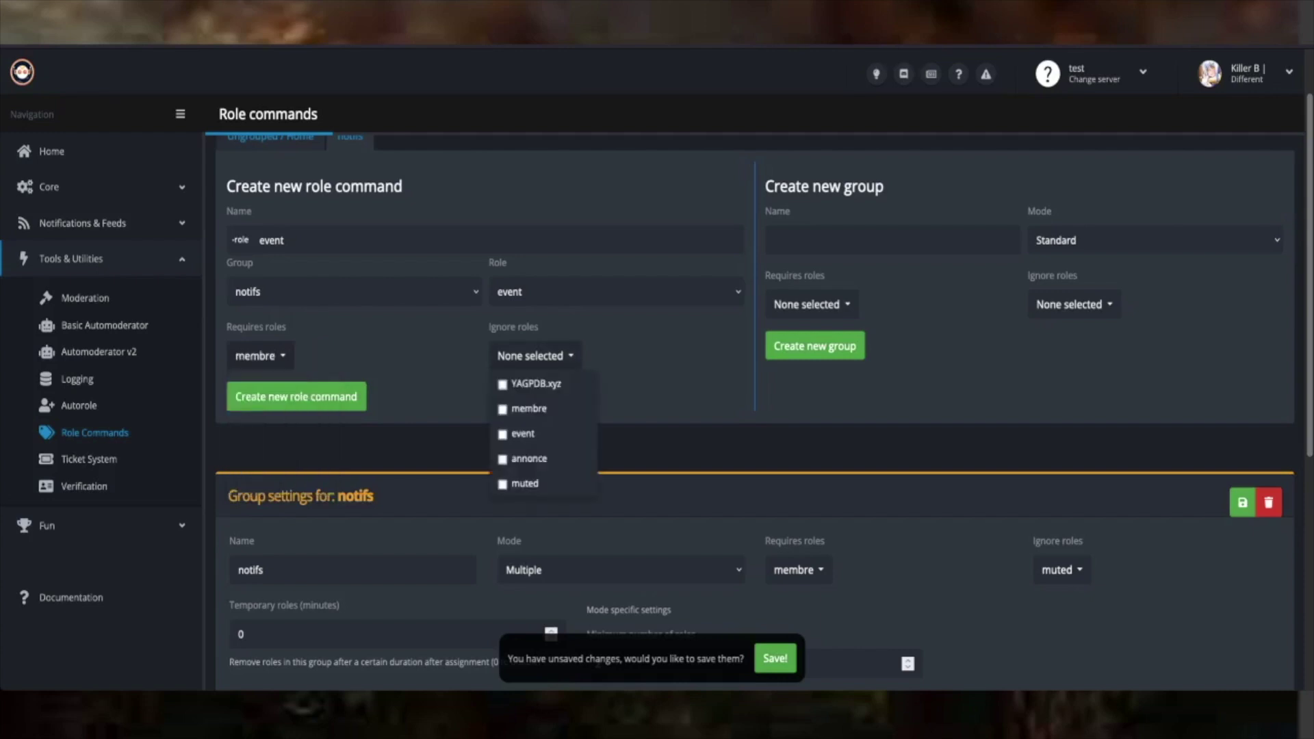
pyautogui.click(524, 483)
pyautogui.scroll(-5, 524, 484)
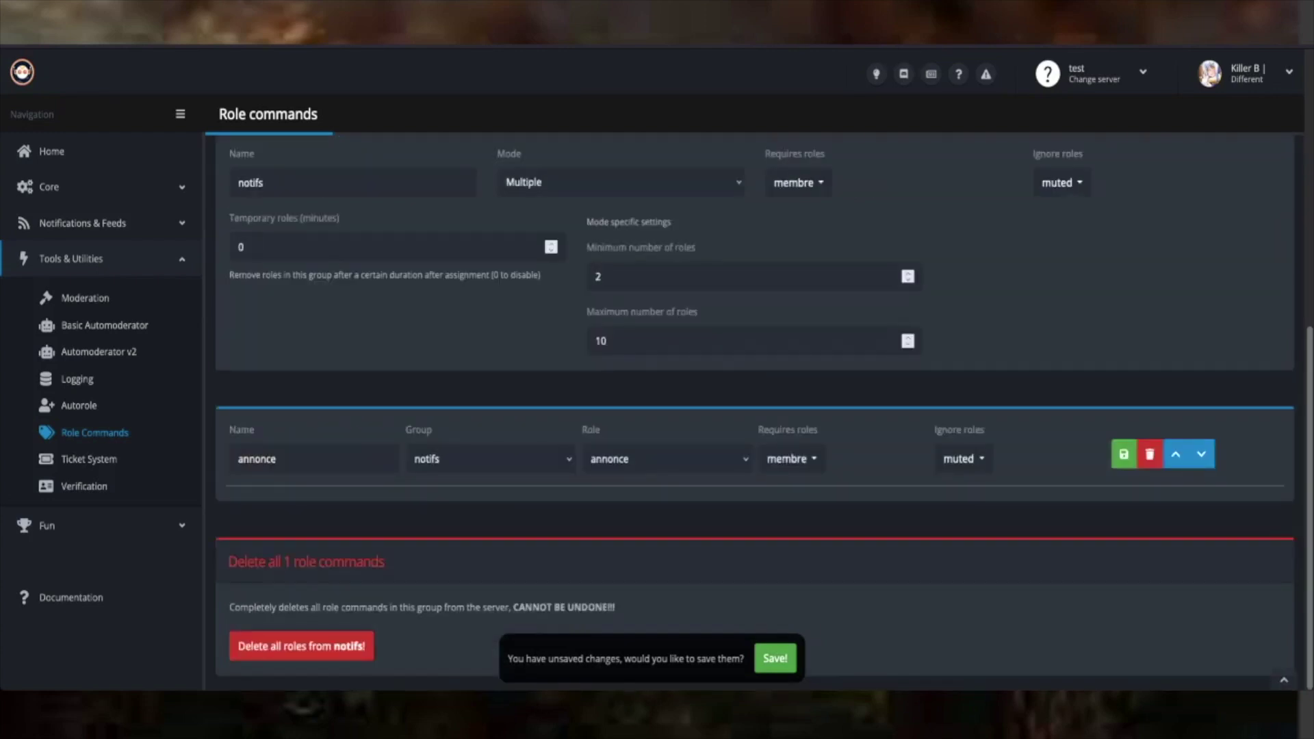
pyautogui.scroll(3, 753, 411)
pyautogui.click(296, 275)
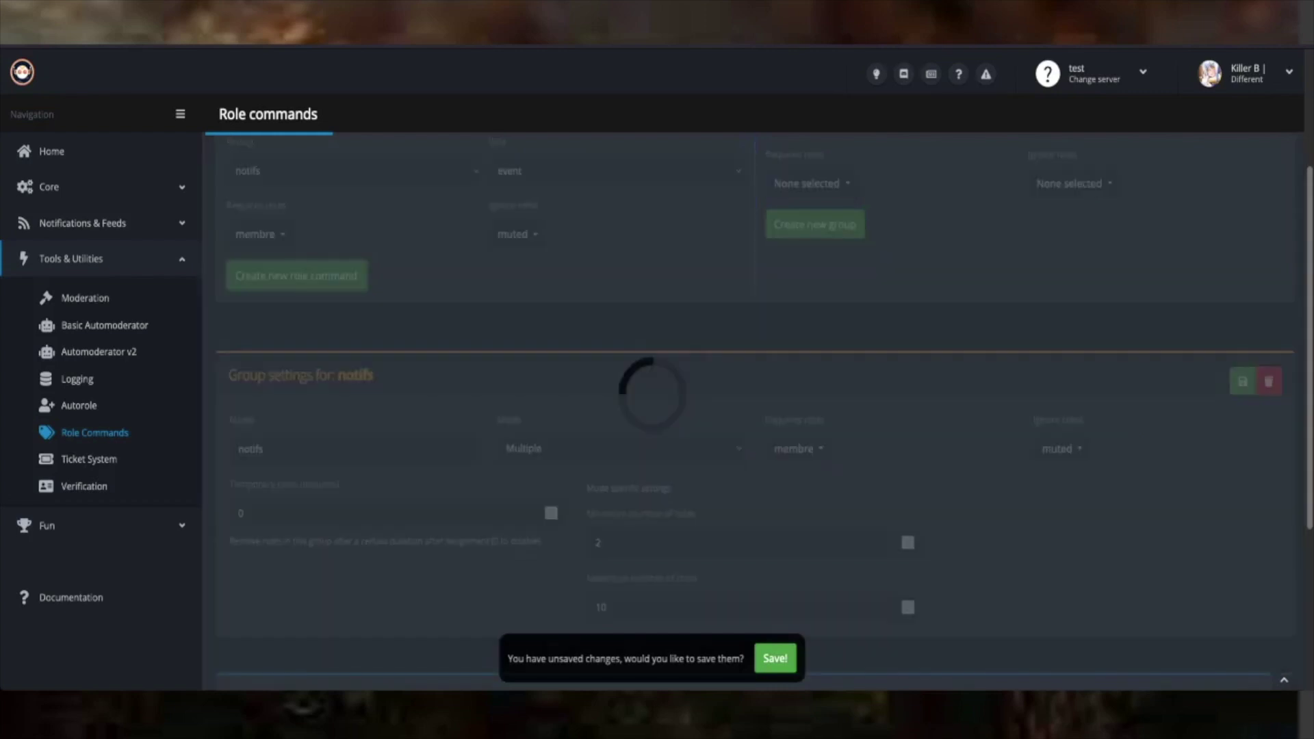
pyautogui.scroll(-4, 753, 410)
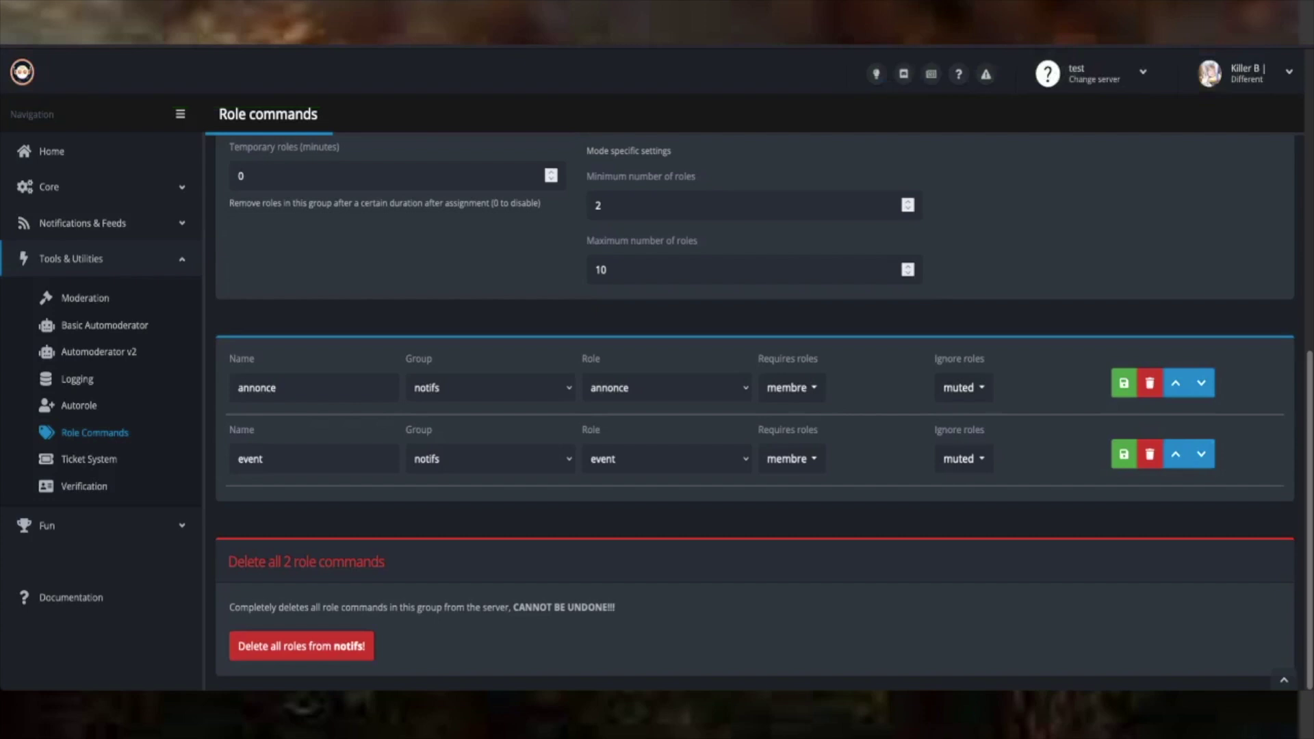
pyautogui.scroll(3, 752, 411)
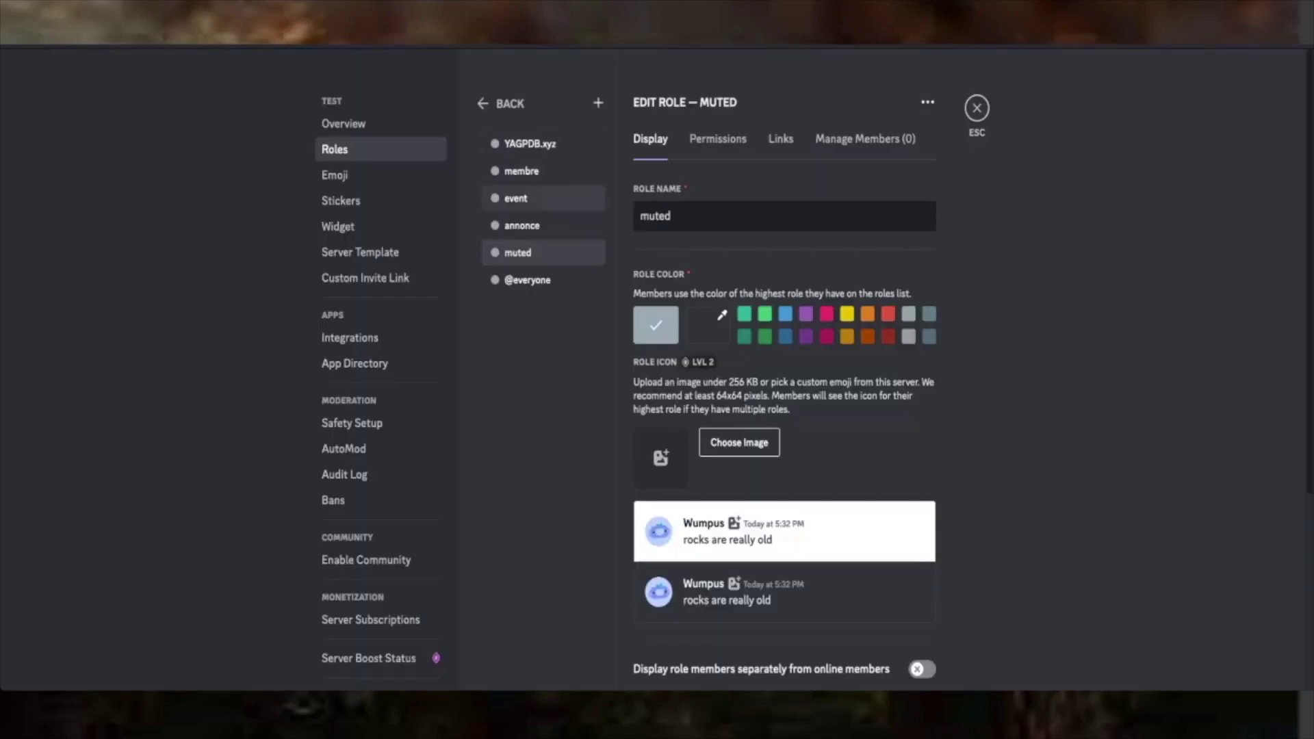
# Step: Look through the event, membre and muted roles in the Discord server's role settings
pyautogui.click(543, 198)
pyautogui.click(521, 171)
pyautogui.click(516, 198)
pyautogui.click(518, 253)
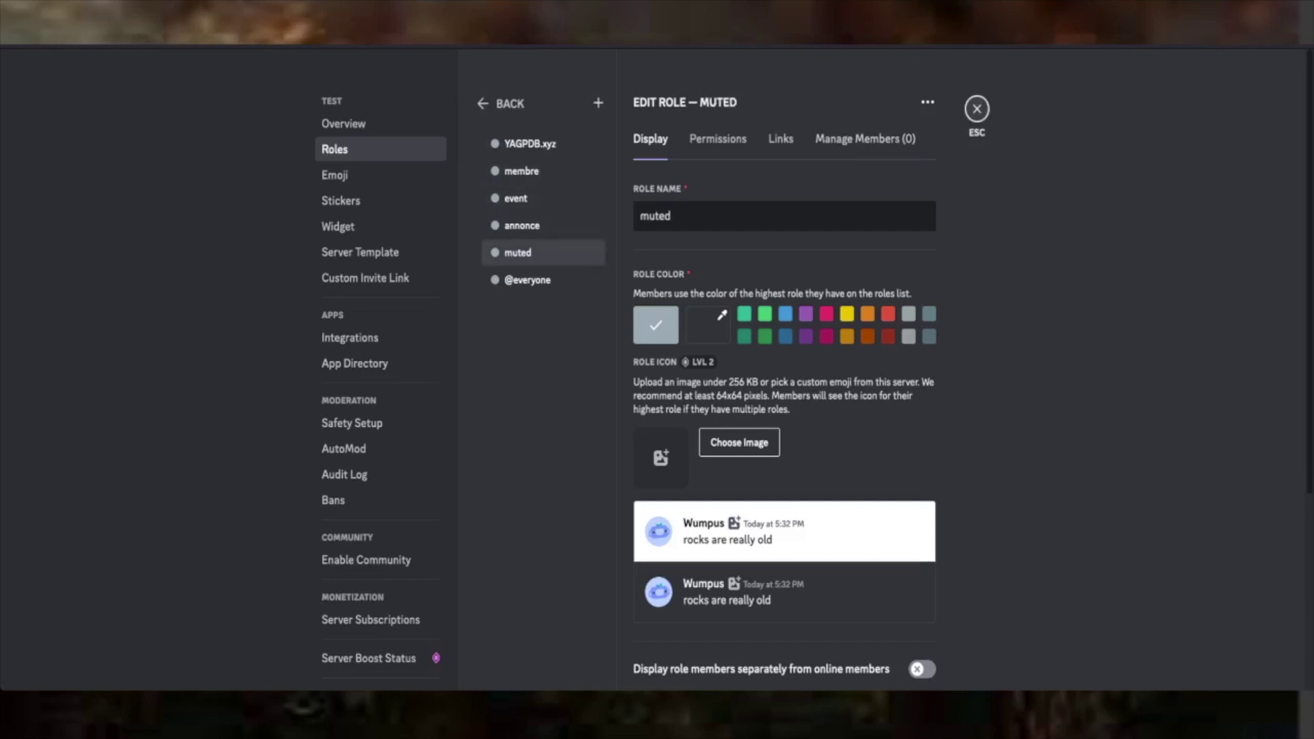
# Step: Leave the server settings and run the rolemenu create command for the group notifs in the general channel
pyautogui.press('Escape')
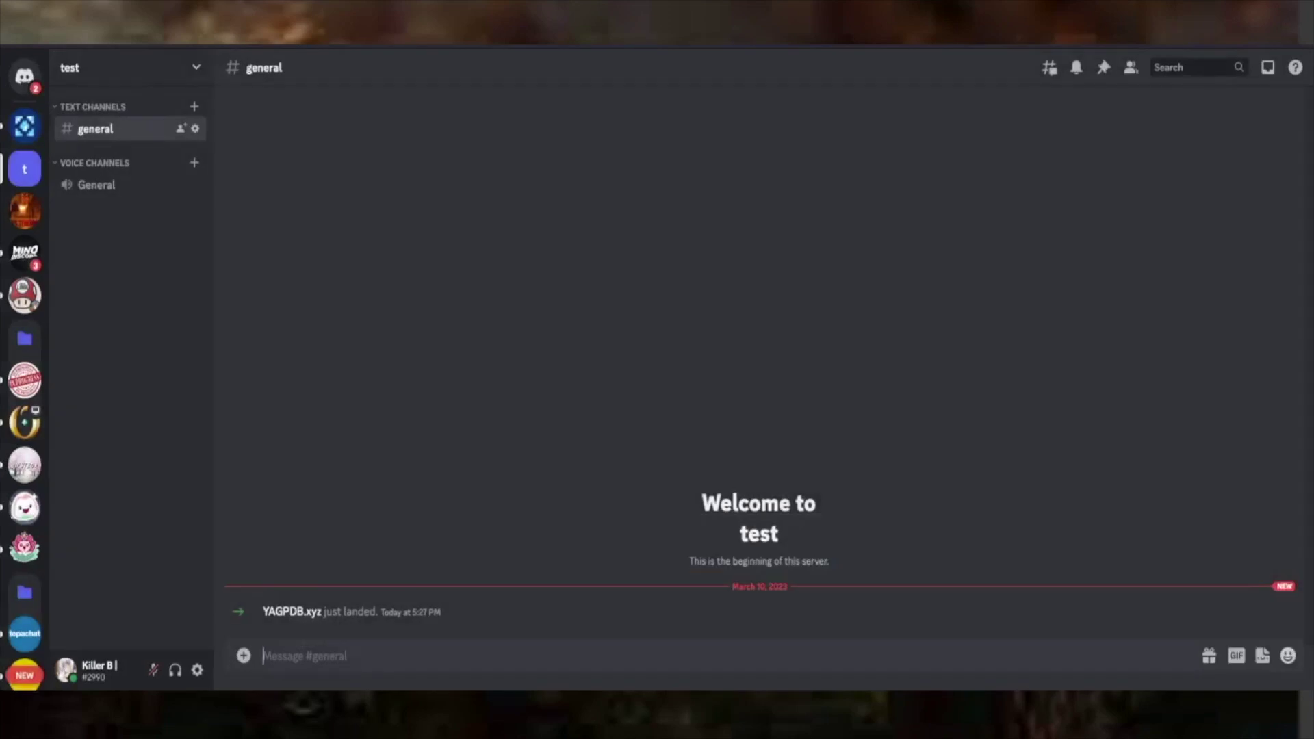
pyautogui.write('-')
pyautogui.write('rolemenu')
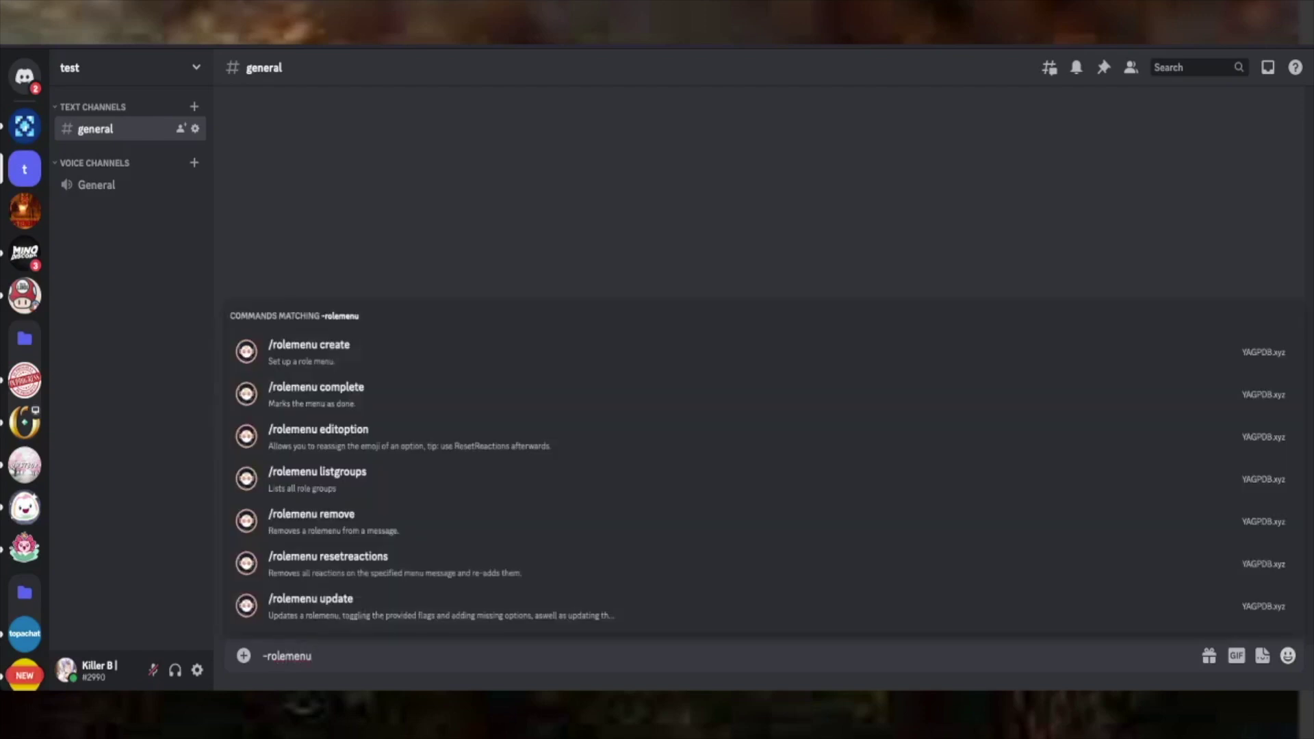
pyautogui.write(' cre')
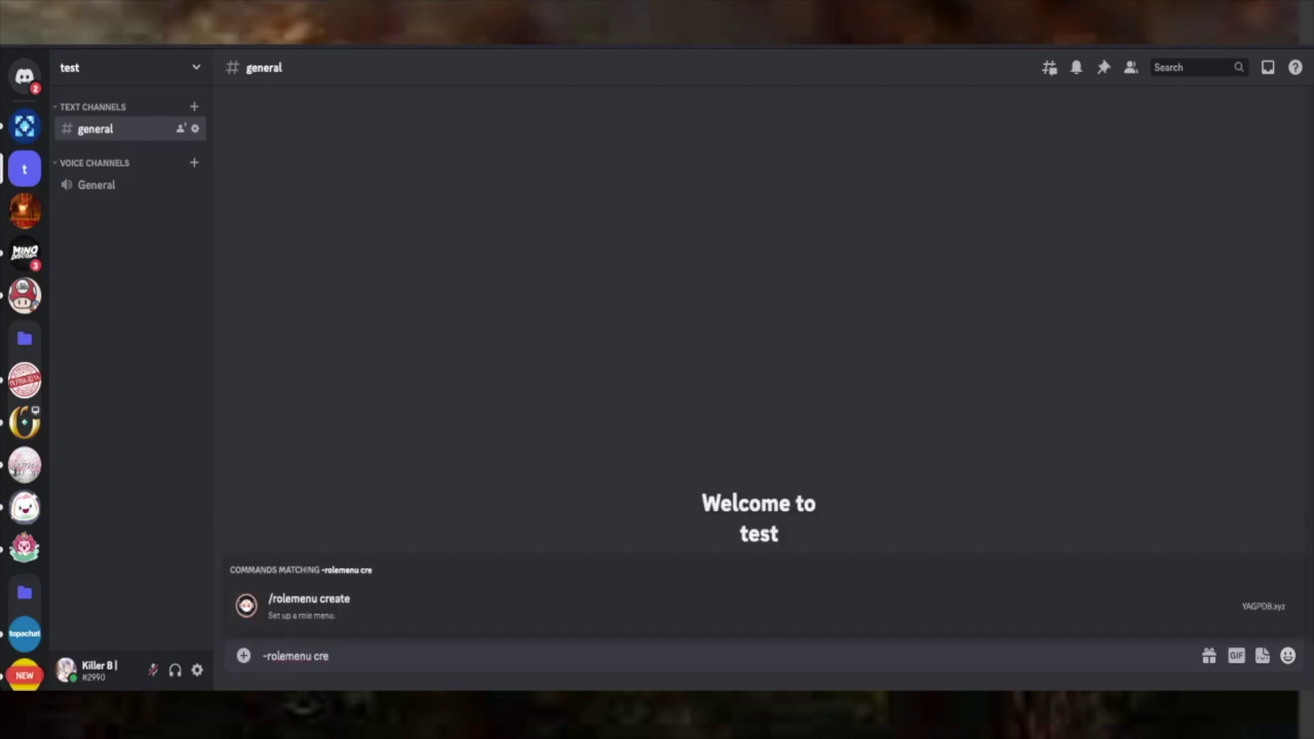
pyautogui.press('Tab')
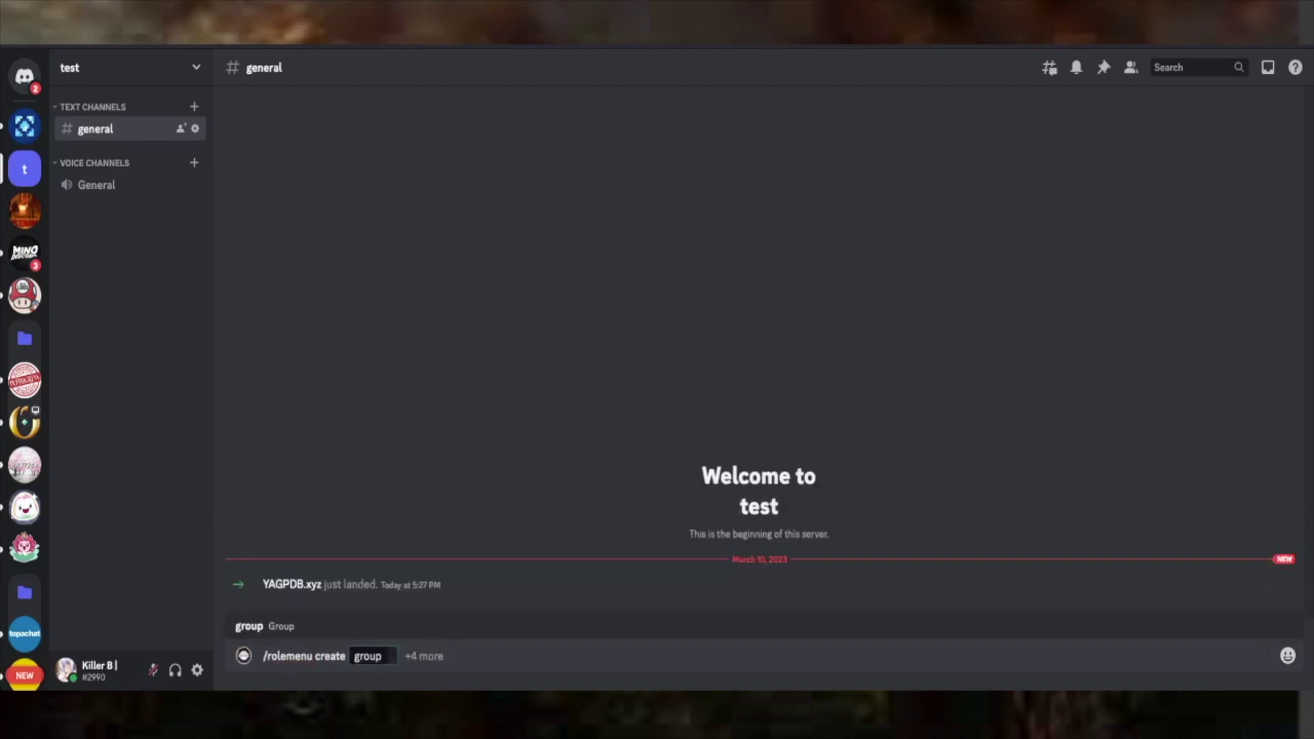
pyautogui.write('notifs')
pyautogui.press('Return')
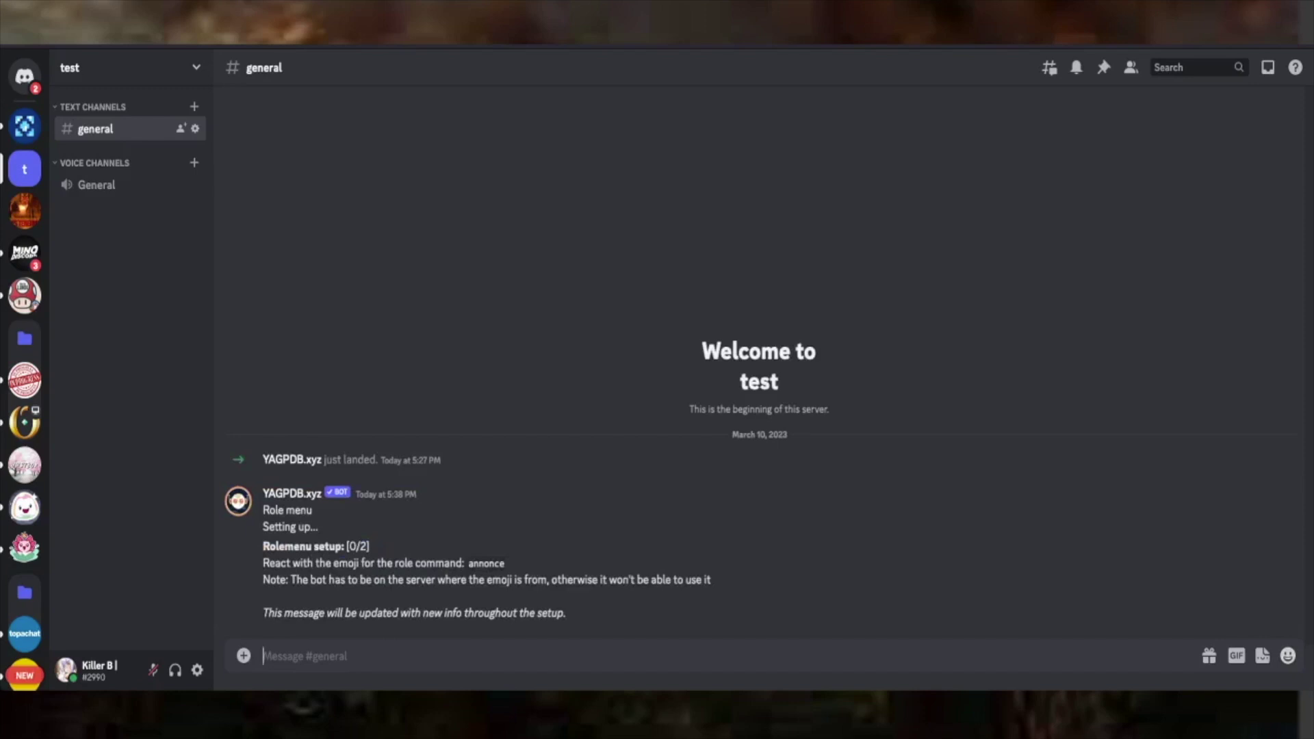
# Step: React to the role menu setup message with the loudspeaker emoji for annonce and the tada emoji for event
pyautogui.moveTo(449, 562); pyautogui.dragTo(485, 563)
pyautogui.click(485, 563)
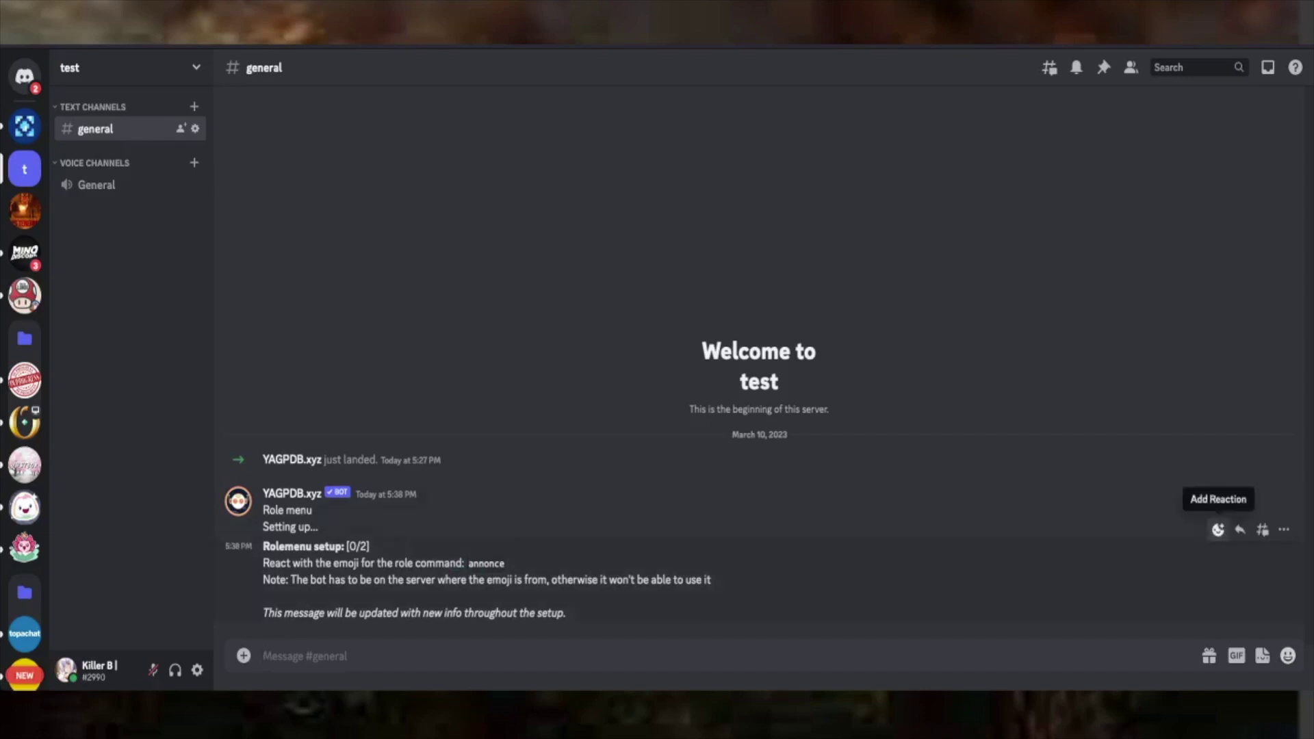
pyautogui.click(1218, 530)
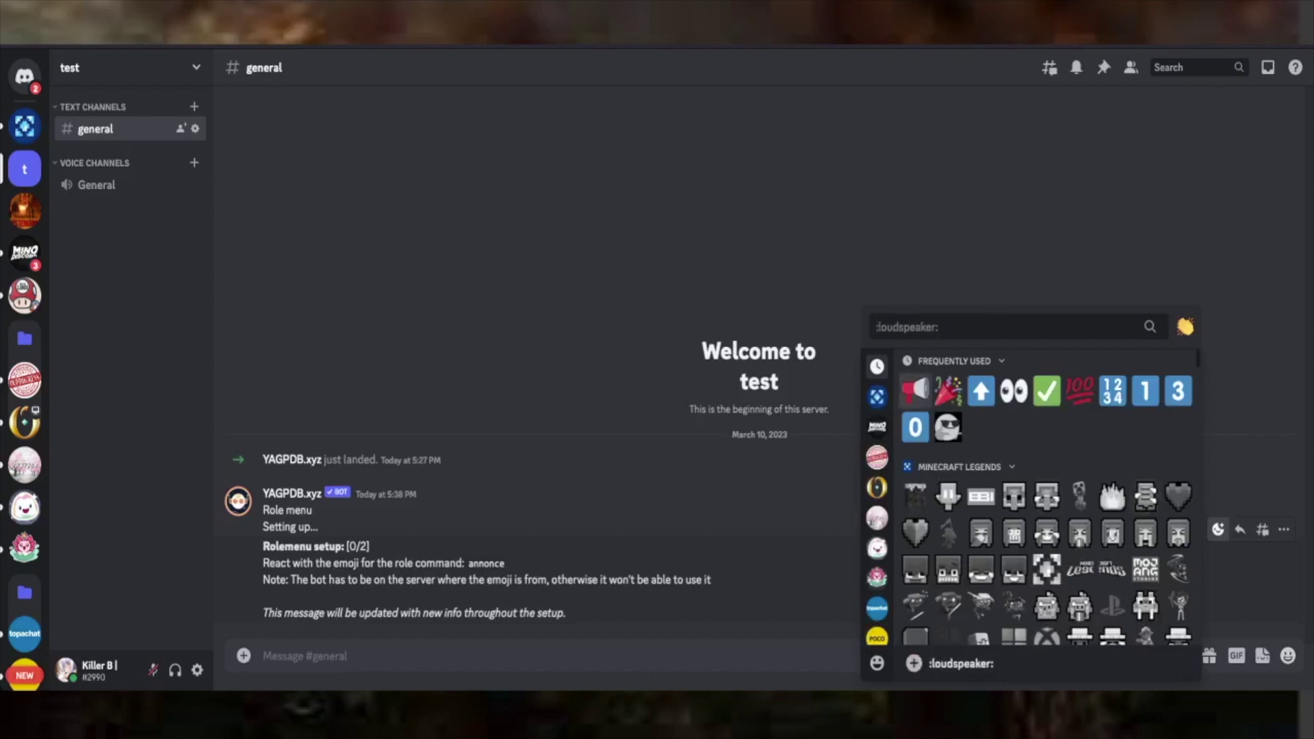
pyautogui.click(915, 391)
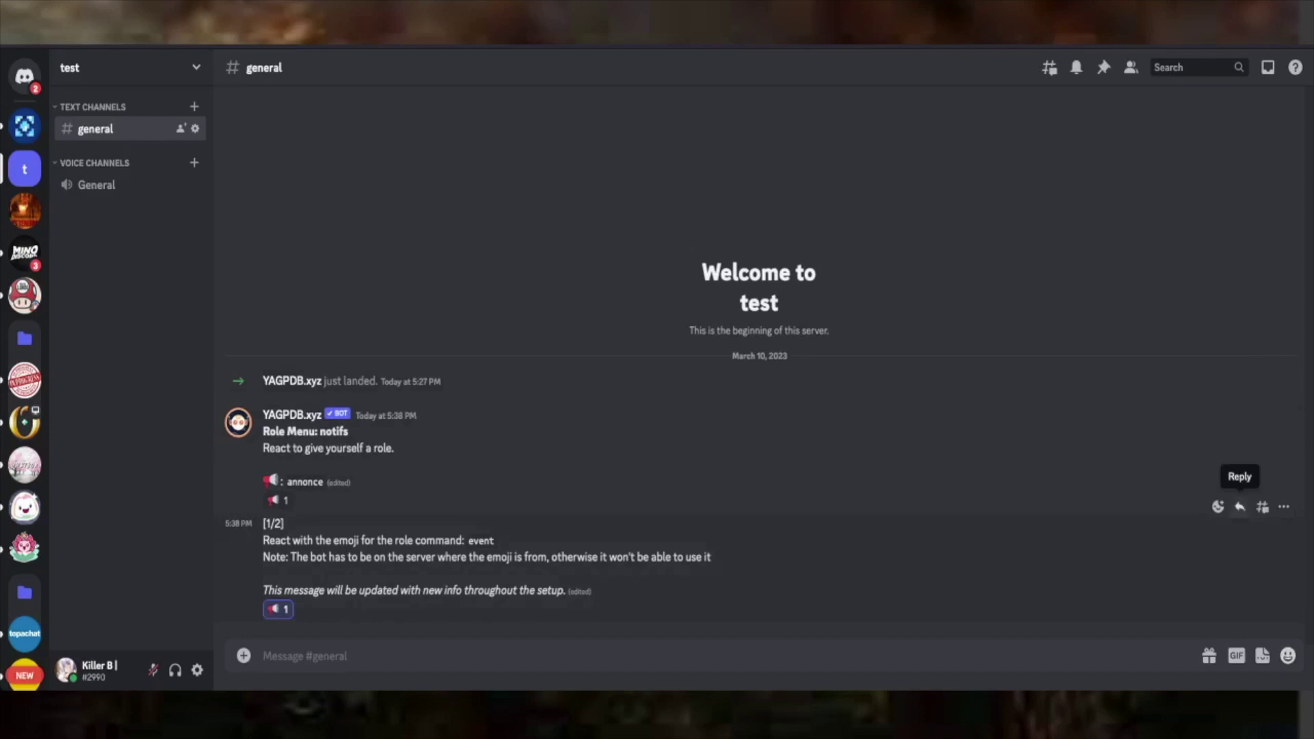
pyautogui.click(1218, 507)
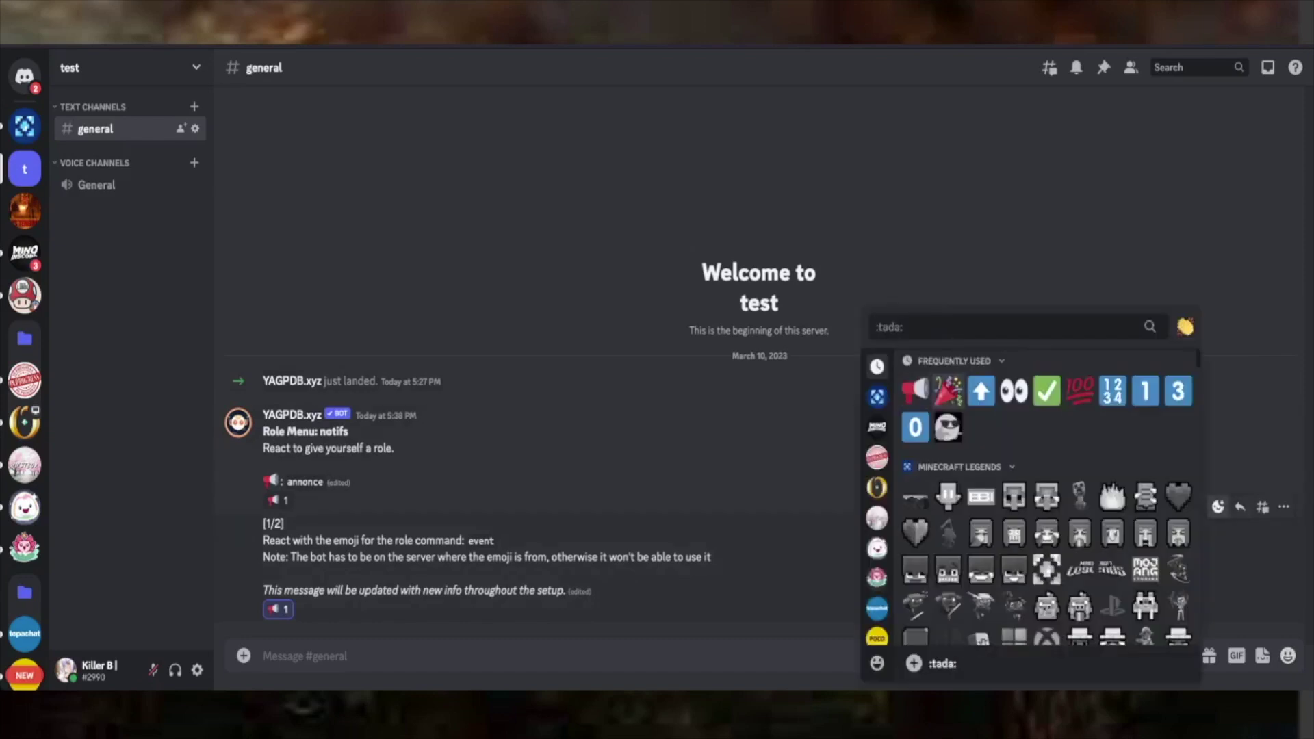
pyautogui.click(948, 391)
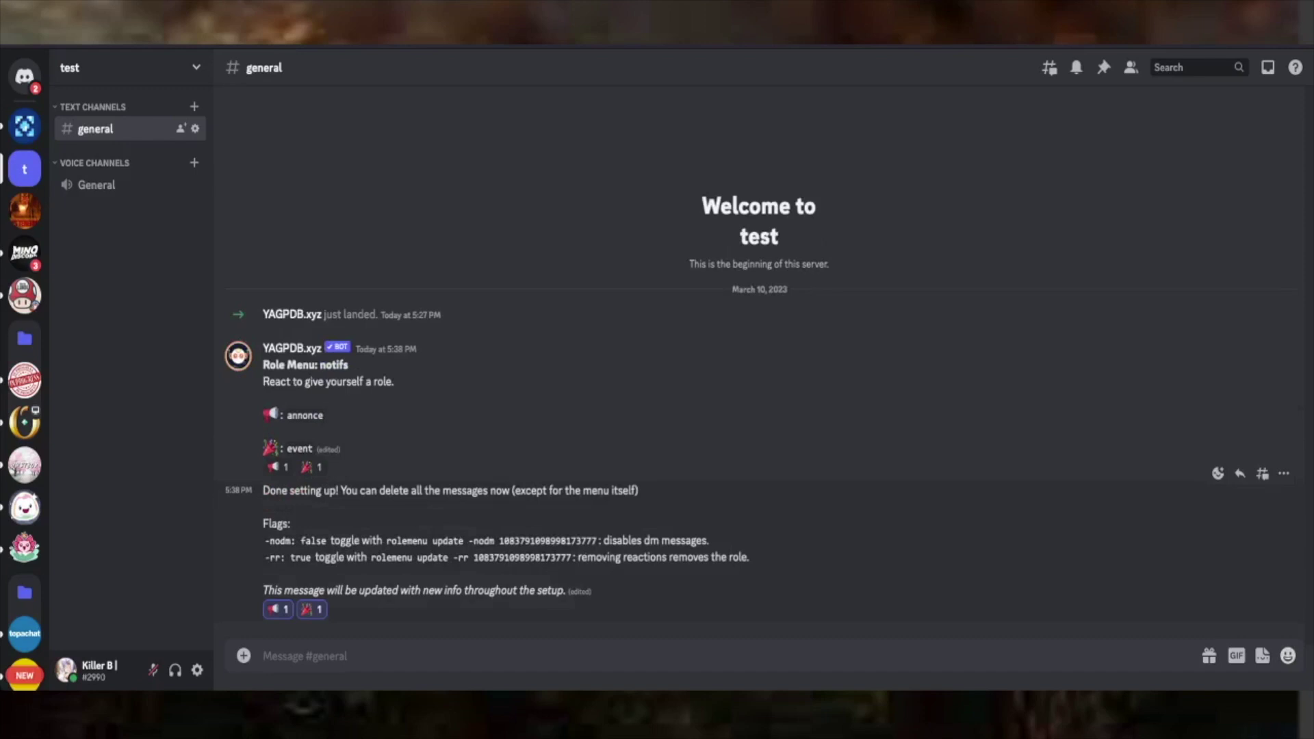
# Step: Delete the bot's role menu setup message from the general channel, keeping the role menu itself
pyautogui.click(1284, 473)
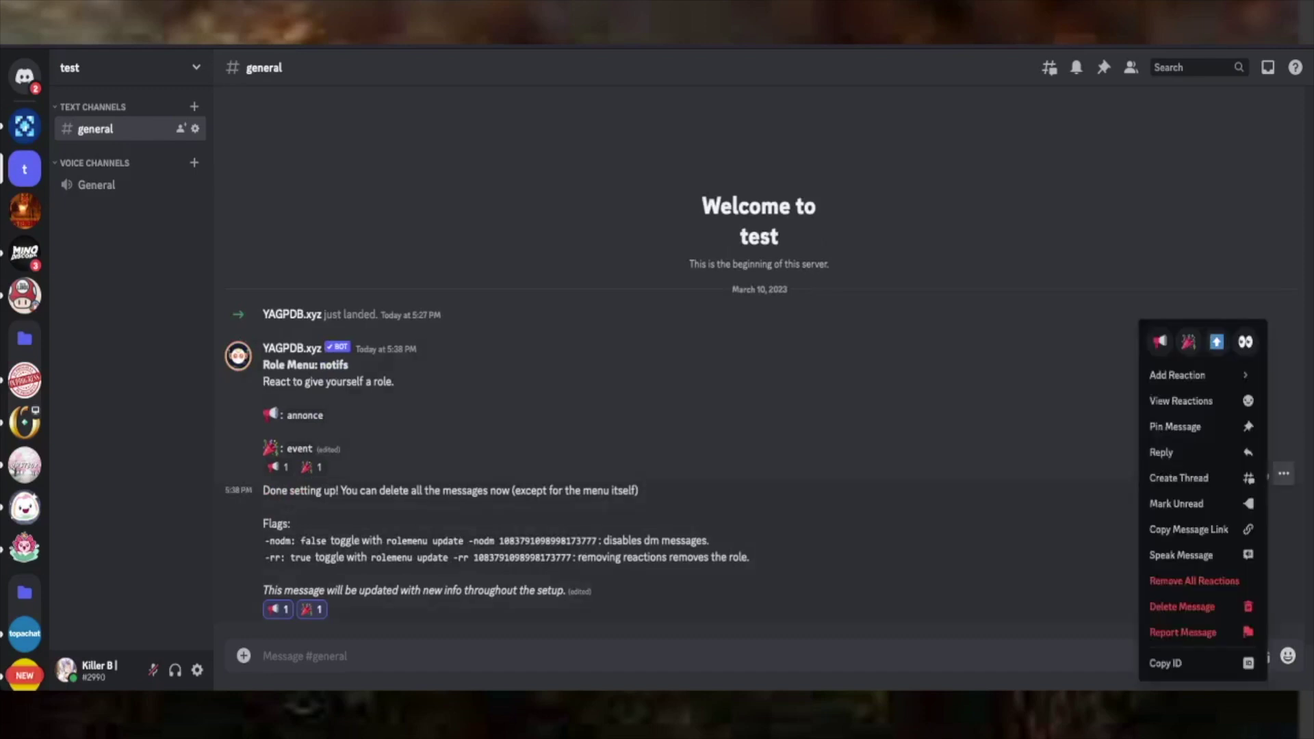
pyautogui.click(1182, 606)
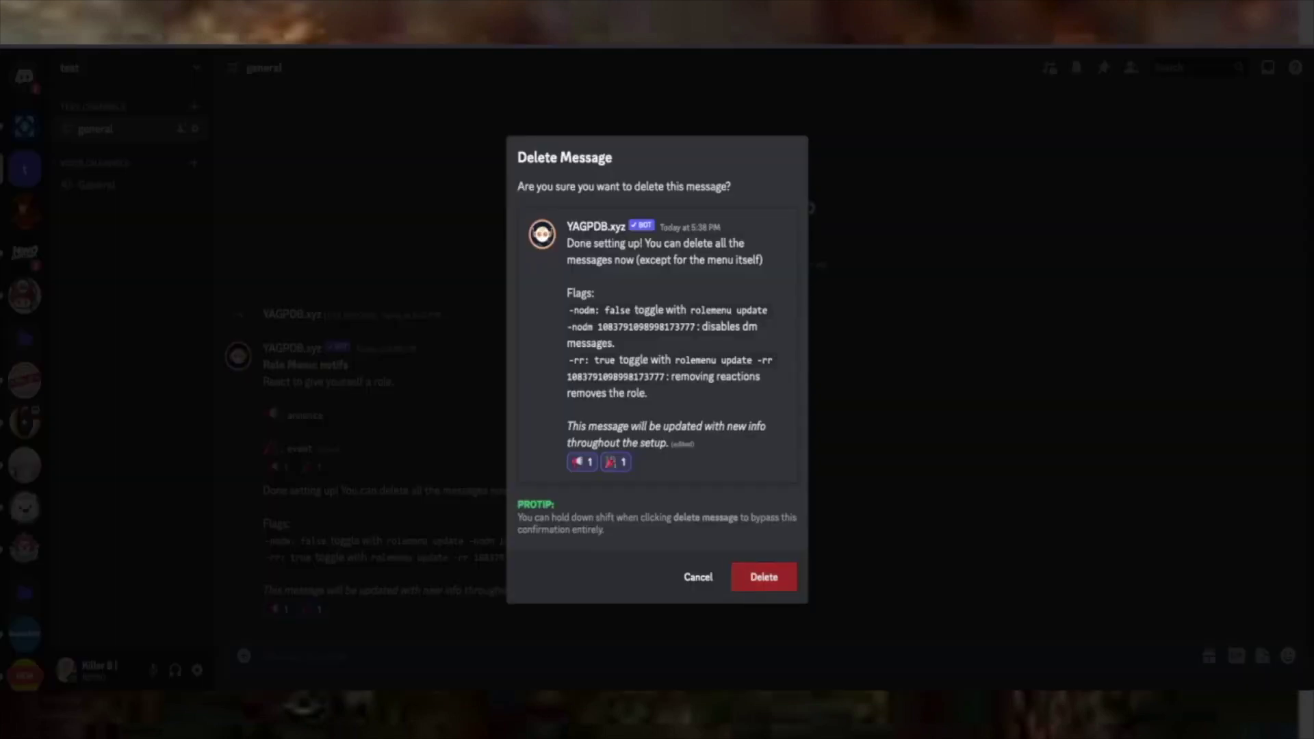
pyautogui.click(764, 577)
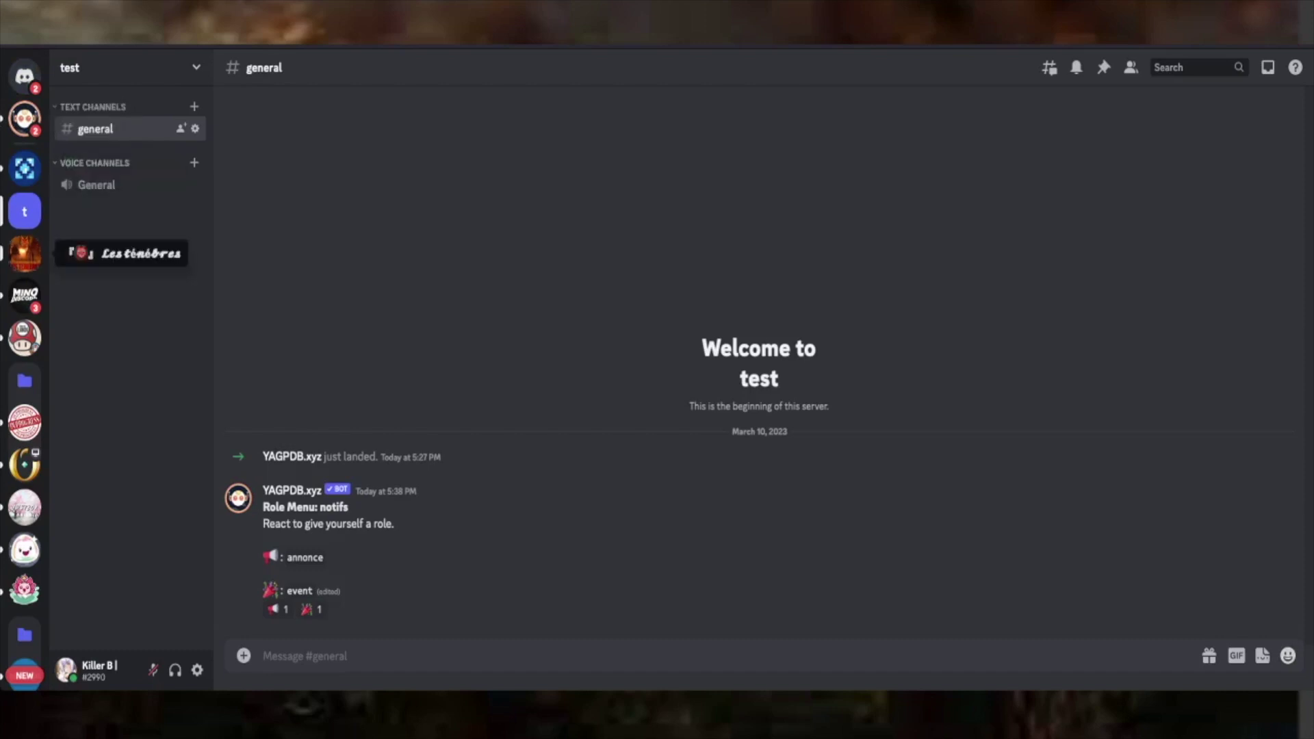
# Step: View the example role menu in the Les ténèbres server's roles channel and the role messages in YAGPDB.xyz's direct messages
pyautogui.click(25, 253)
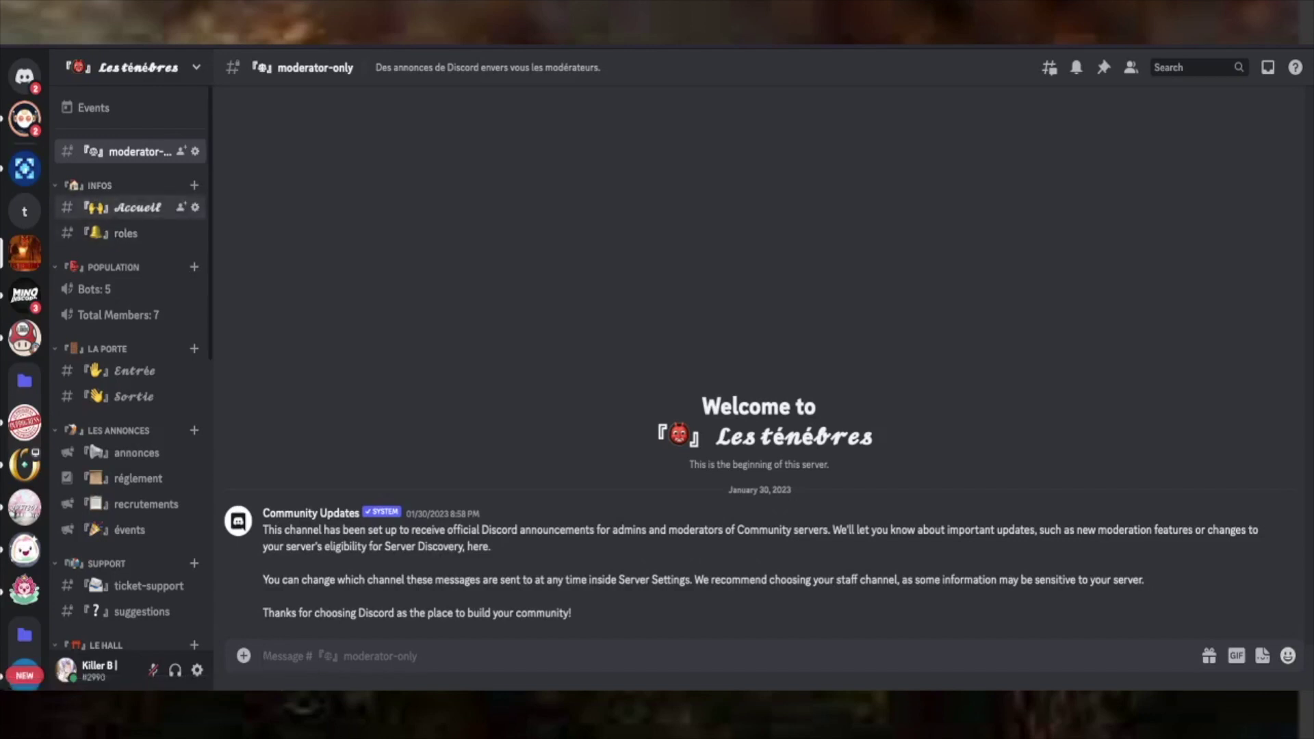
pyautogui.click(137, 207)
pyautogui.click(126, 233)
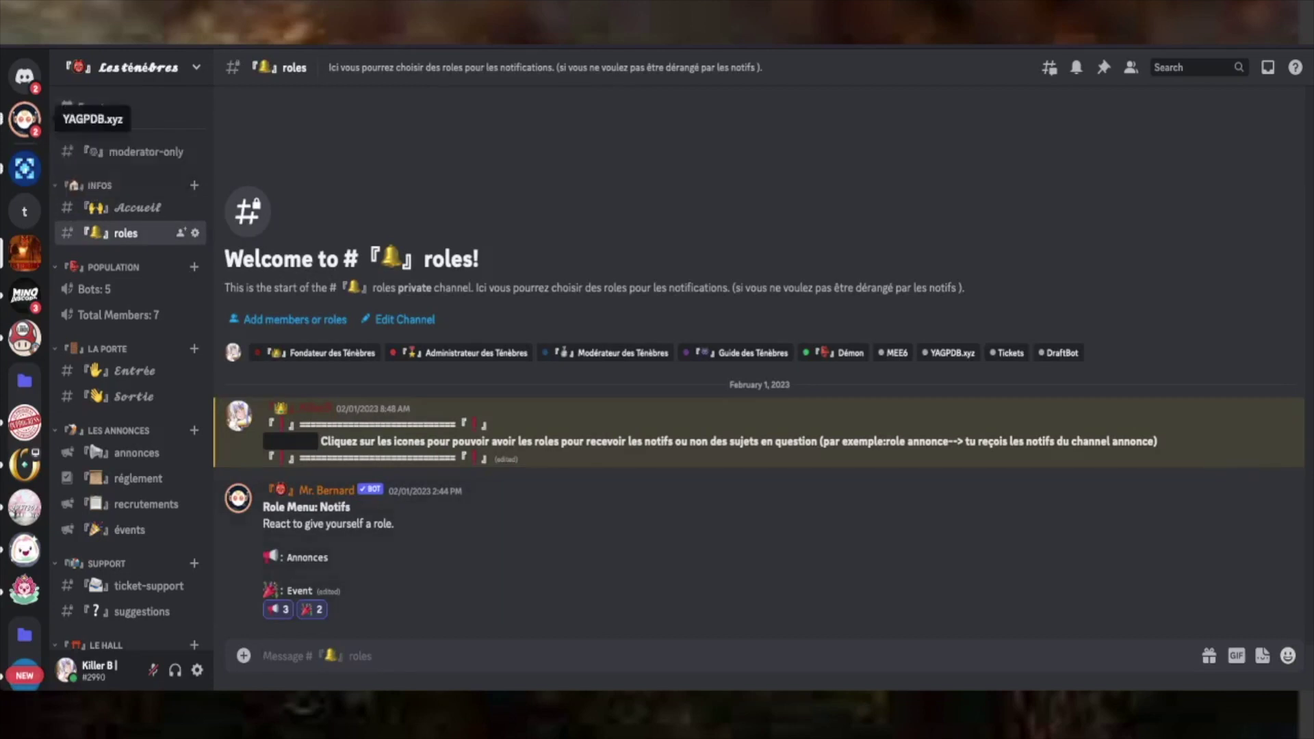
pyautogui.click(24, 118)
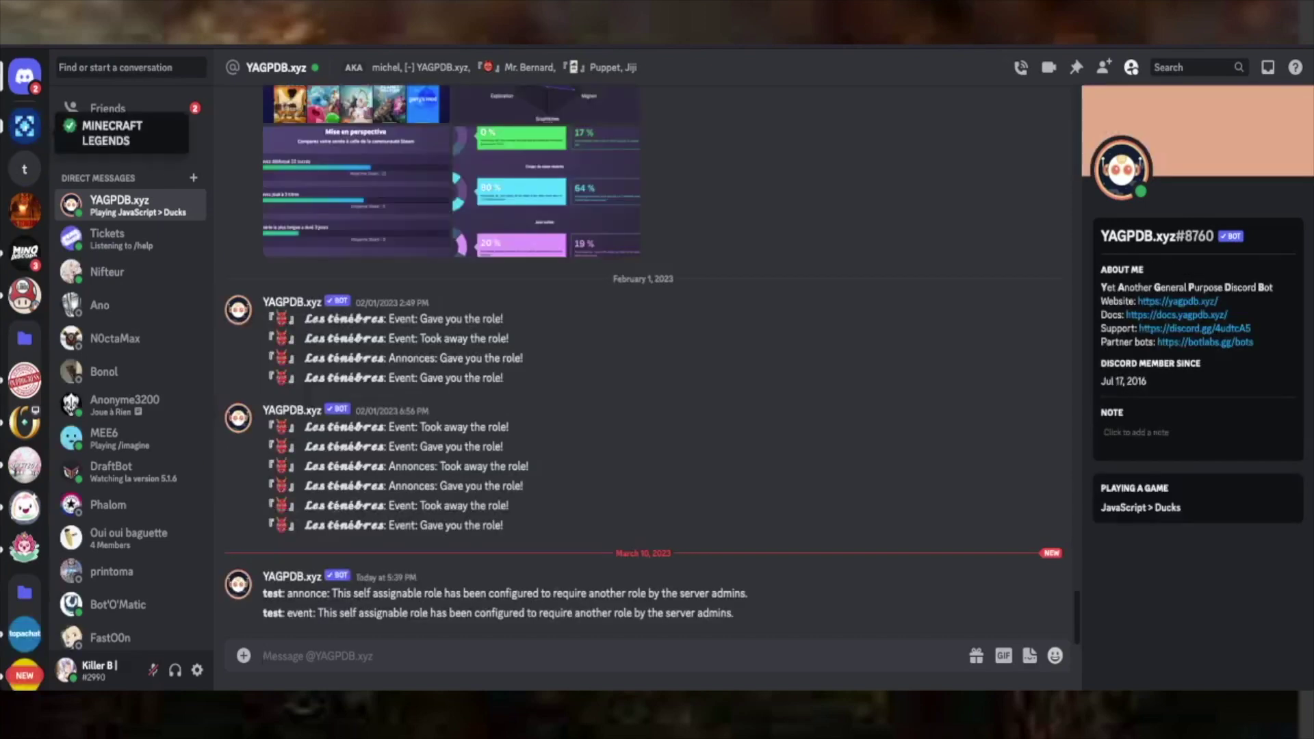